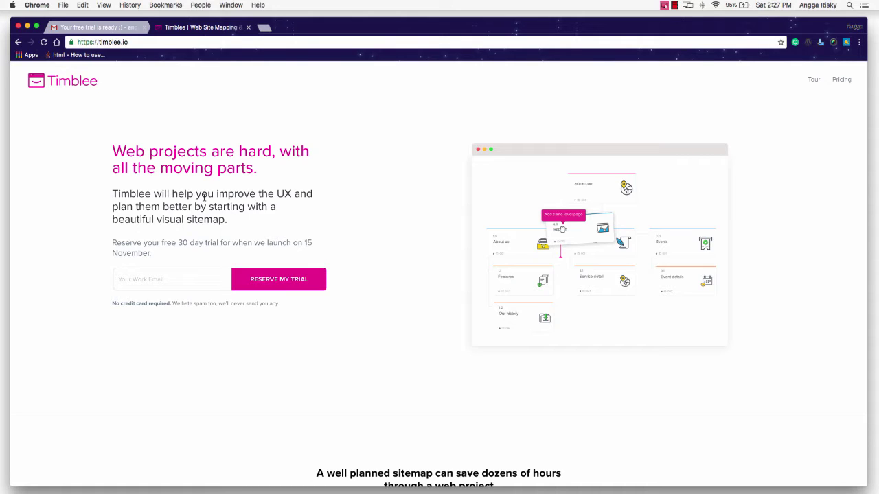
Focus the work email field on the Timblee landing page to bring up saved address suggestions
scroll(206, 203, down, 3)
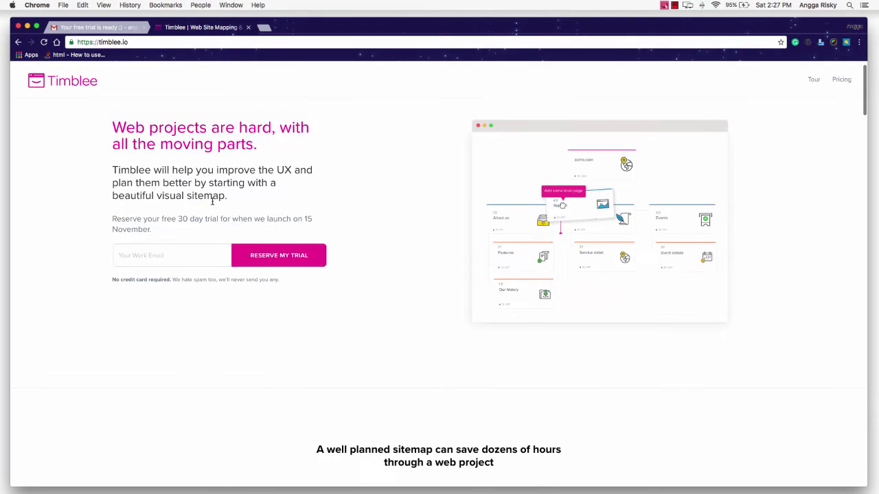
scroll(217, 207, up, 3)
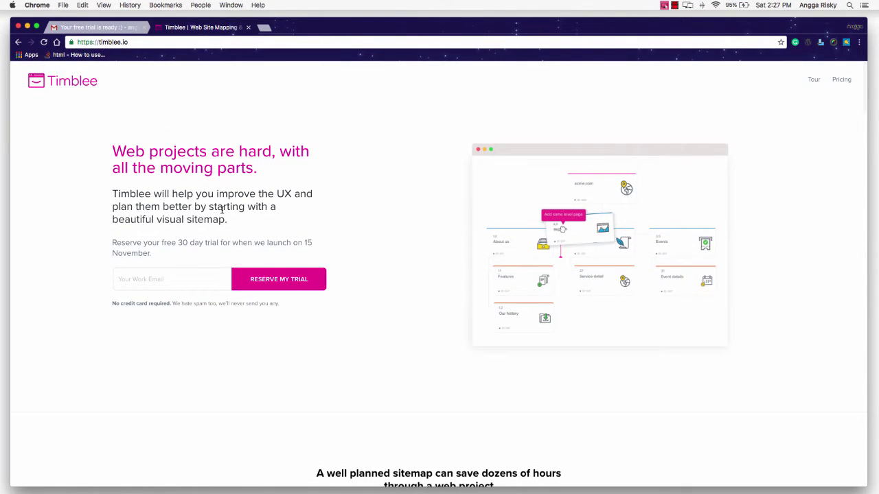
click(183, 287)
click(183, 287)
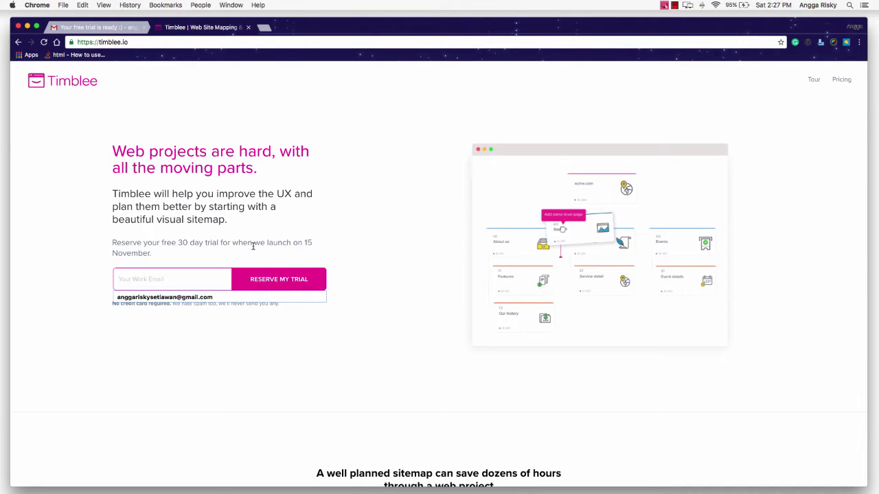
Browse the Timblee page, then return to Gmail's 'Your free trial is ready :)' email
key(super+alt+Left)
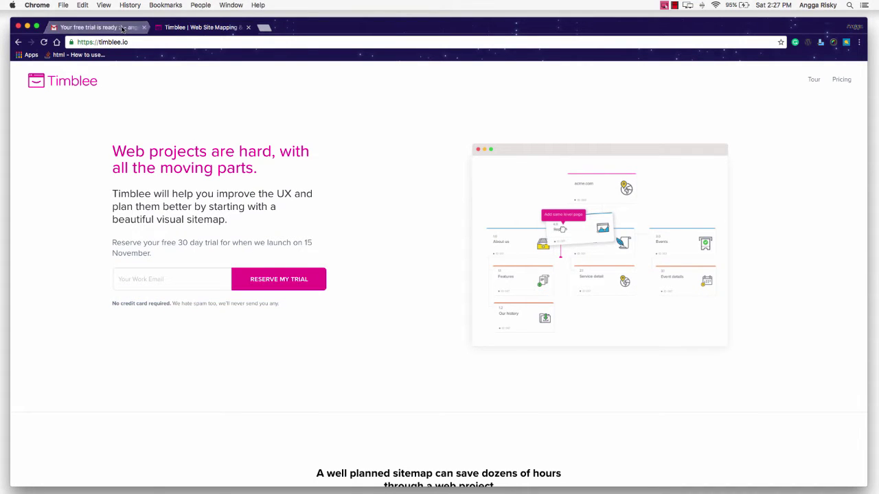
click(206, 27)
scroll(274, 230, down, 15)
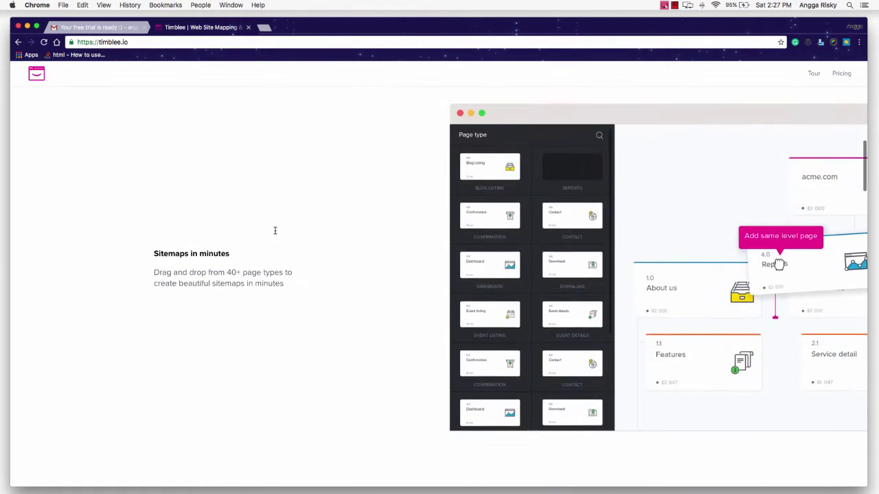
scroll(275, 230, down, 15)
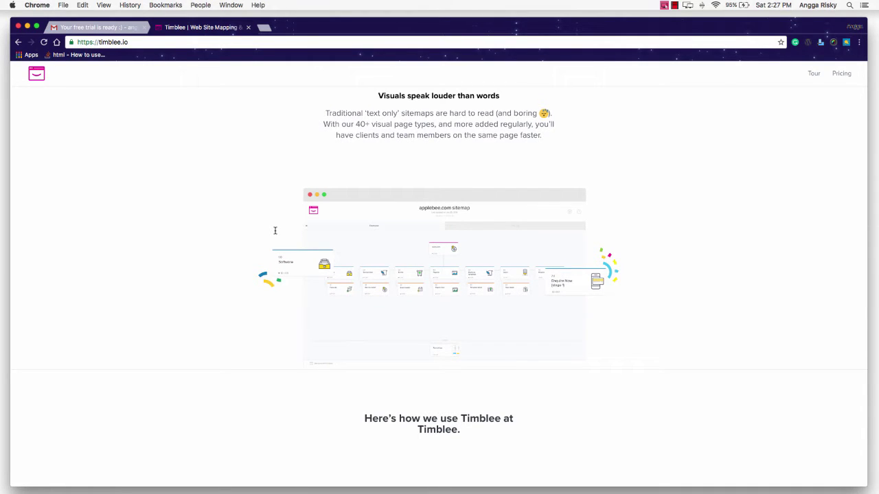
scroll(471, 281, down, 10)
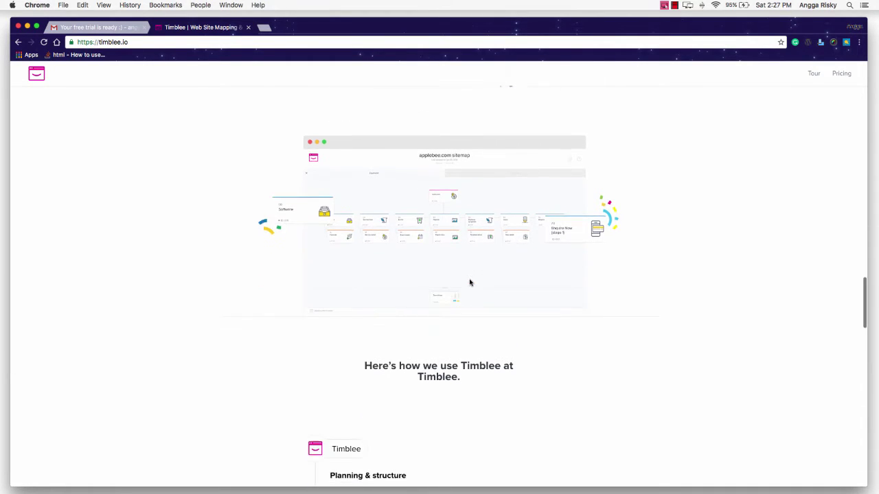
scroll(471, 282, down, 3)
scroll(471, 283, up, 20)
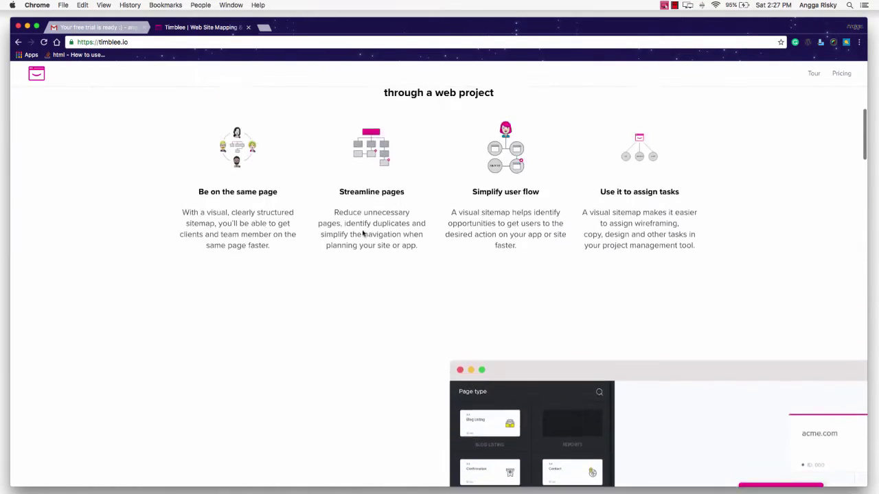
click(112, 28)
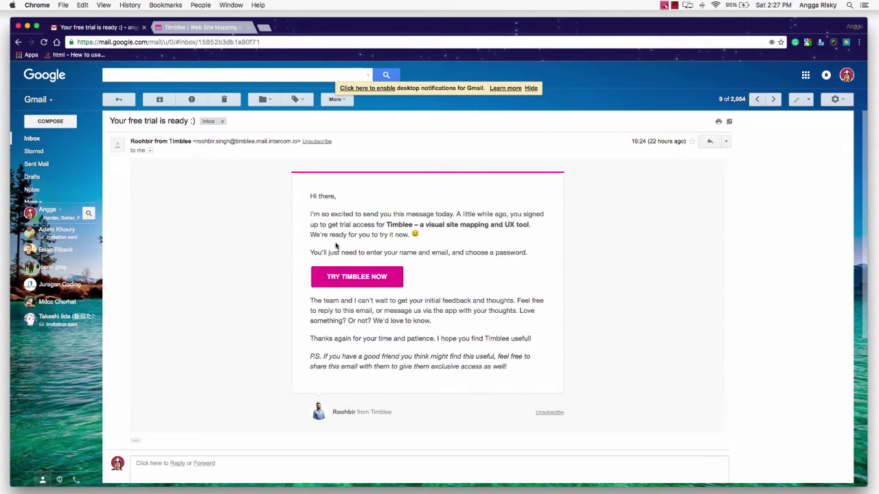
Open the trial sign-up link from the email in a new tab
click(346, 277)
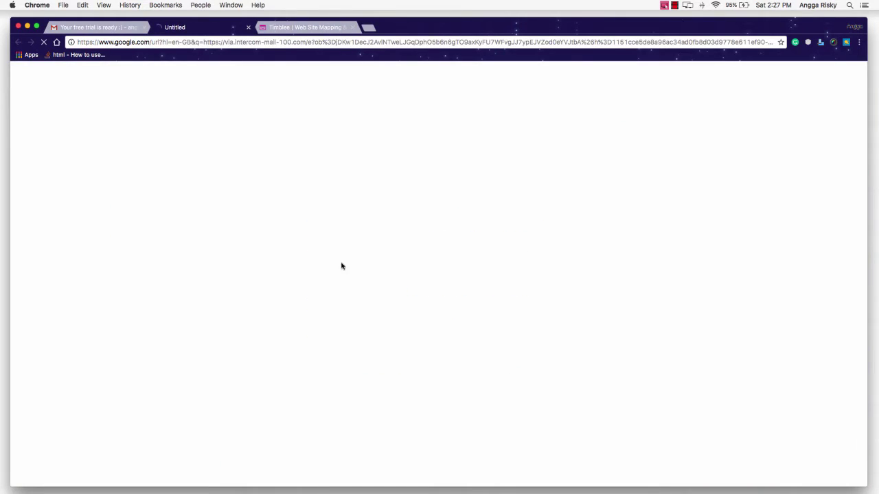
click(302, 27)
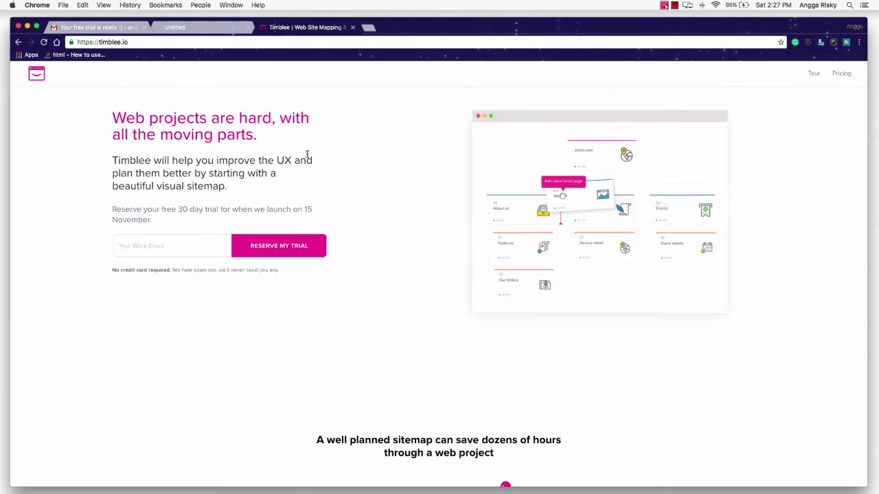
click(231, 29)
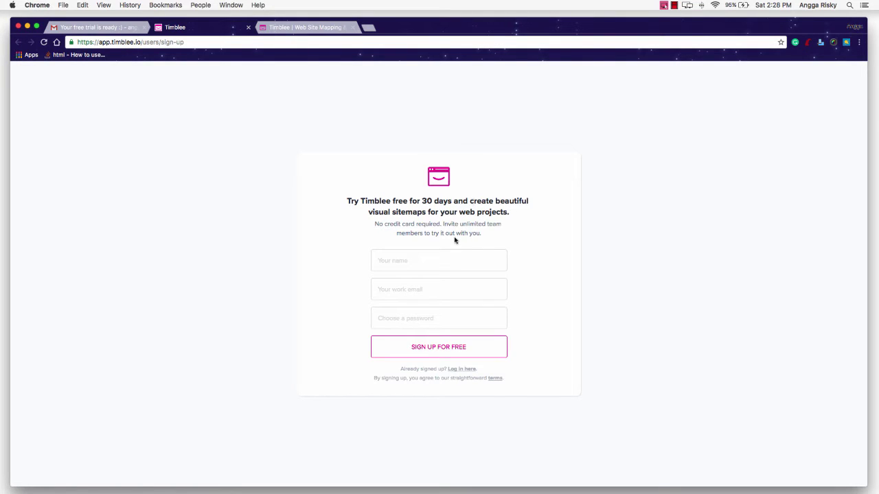
Submit the sign-up form with the user's name, saved email and a password, then go to log in
click(435, 259)
key(Tab)
text(an)
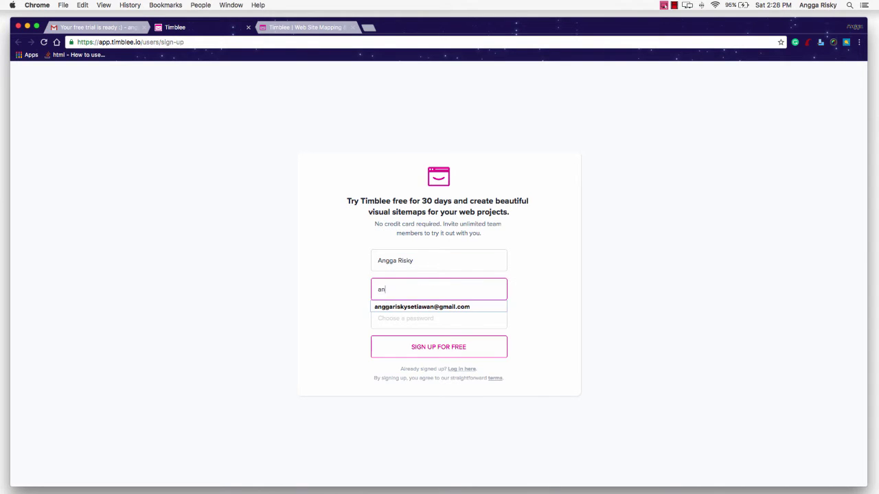
key(Down)
key(Return)
key(Tab)
text(••••••)
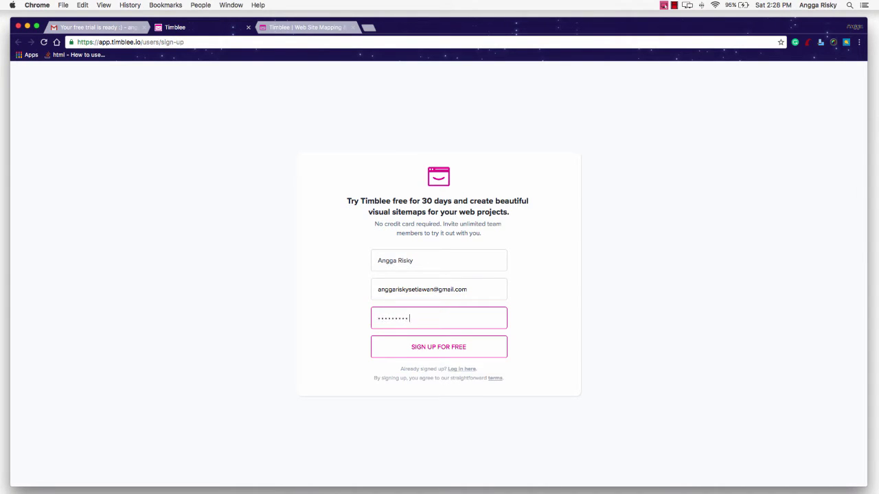
click(428, 352)
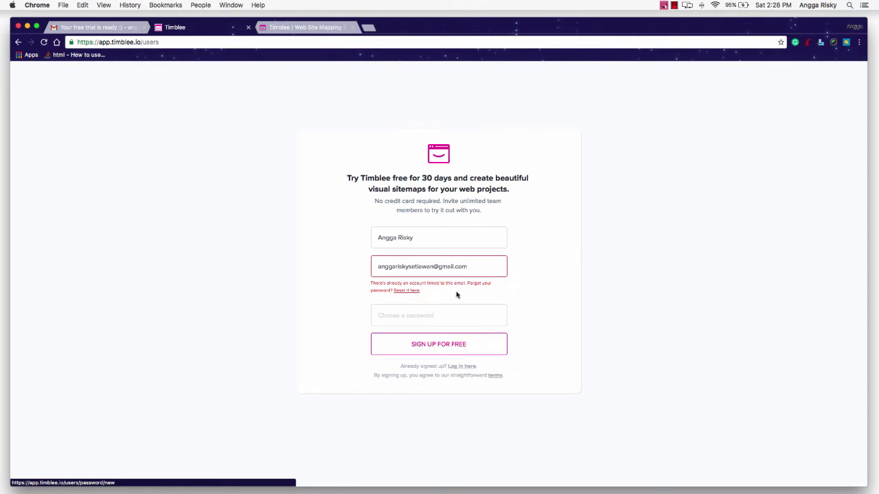
click(461, 367)
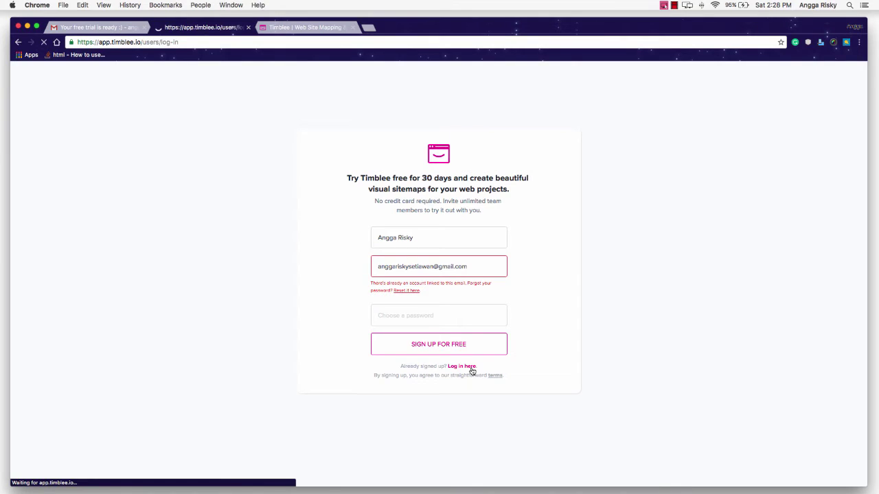
Log in with the saved email address and the account password
click(426, 261)
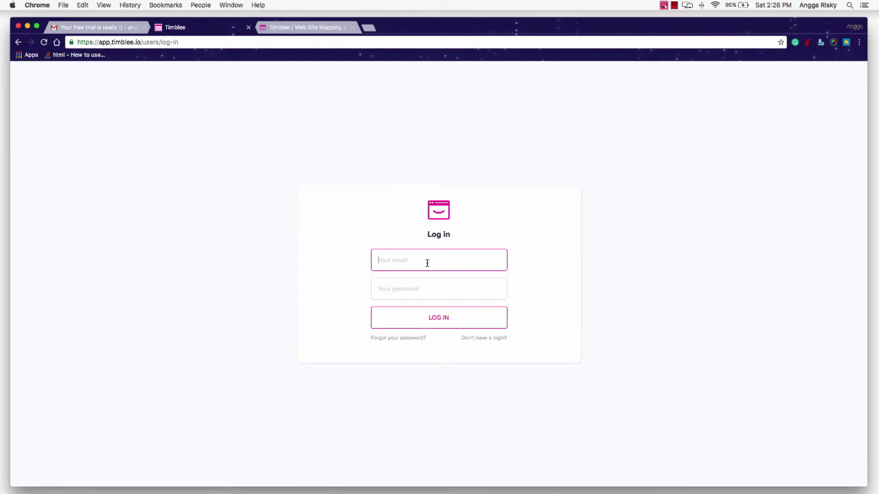
click(427, 277)
click(425, 287)
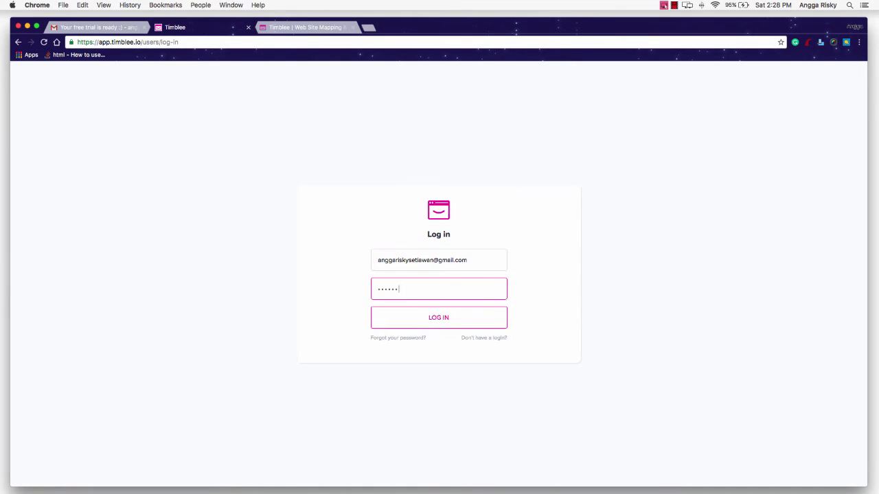
click(436, 318)
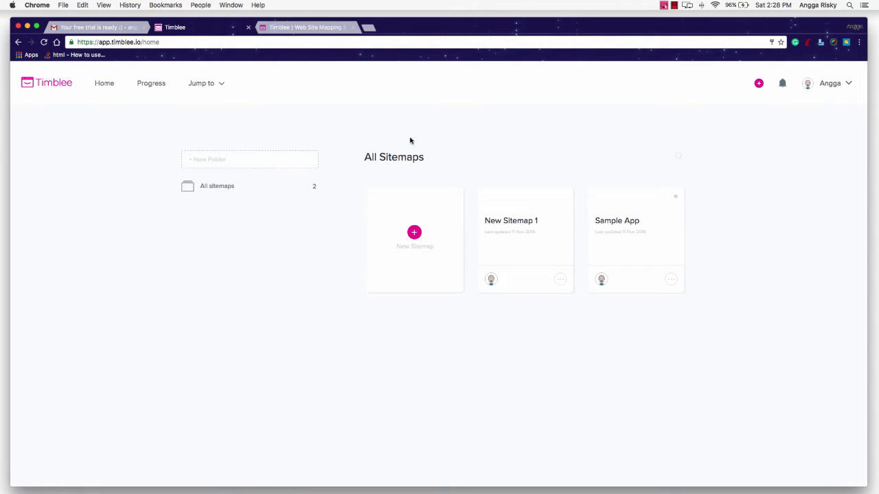
Create a new sitemap and close the leftover landing-page tab
click(416, 238)
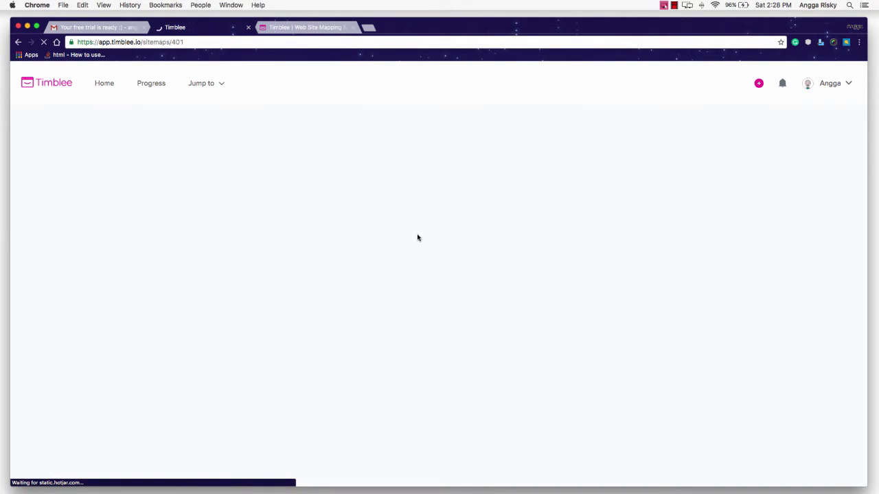
click(333, 29)
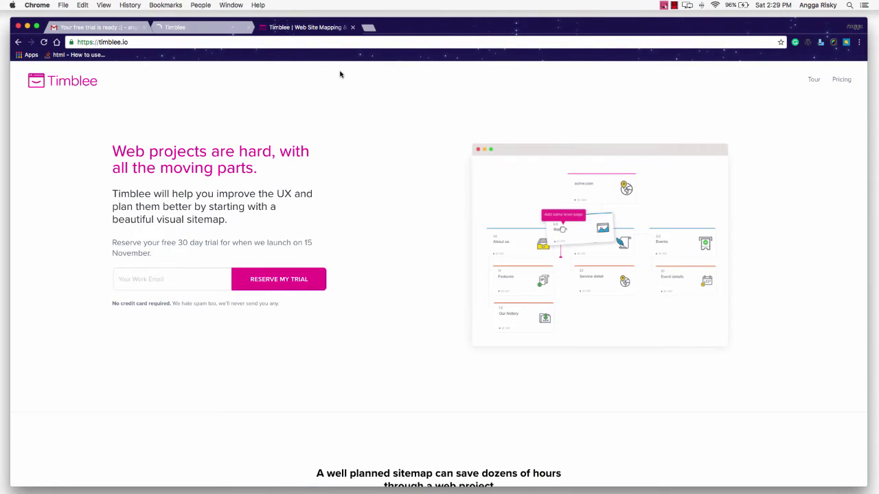
click(352, 27)
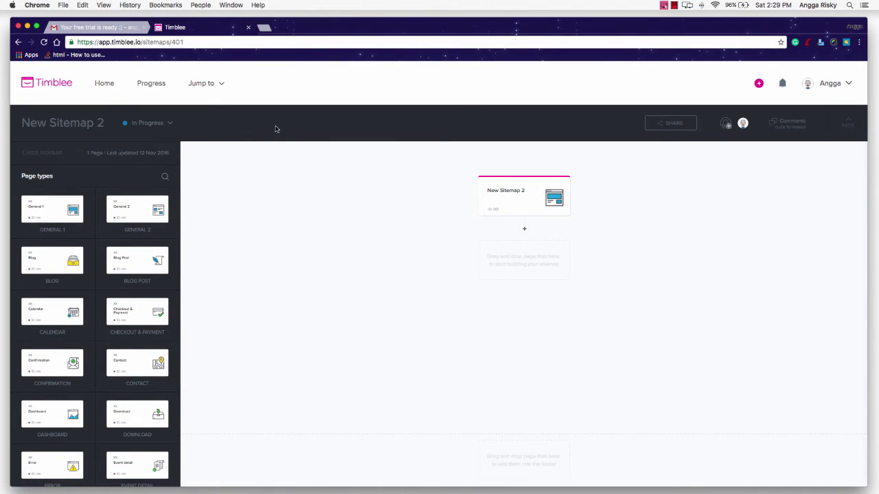
Rename the sitemap title from New Sitemap 2 to 'Sample App Angga'
click(106, 126)
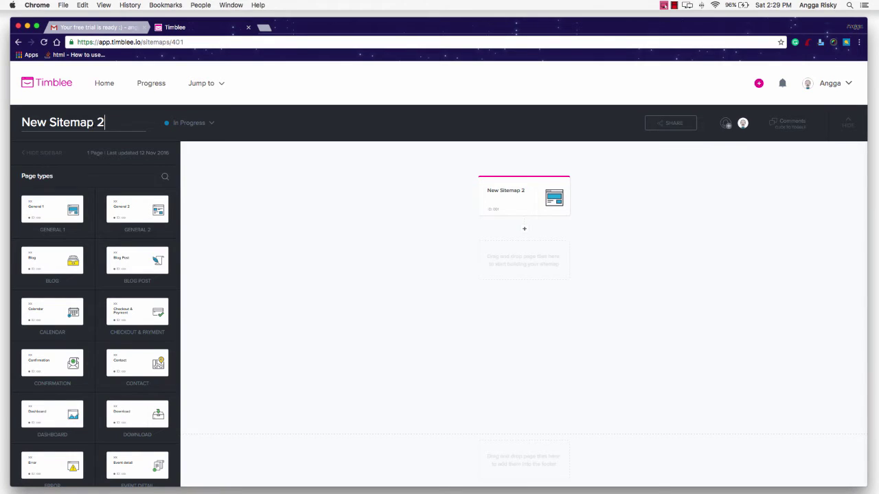
triple_click(94, 123)
text(Sample)
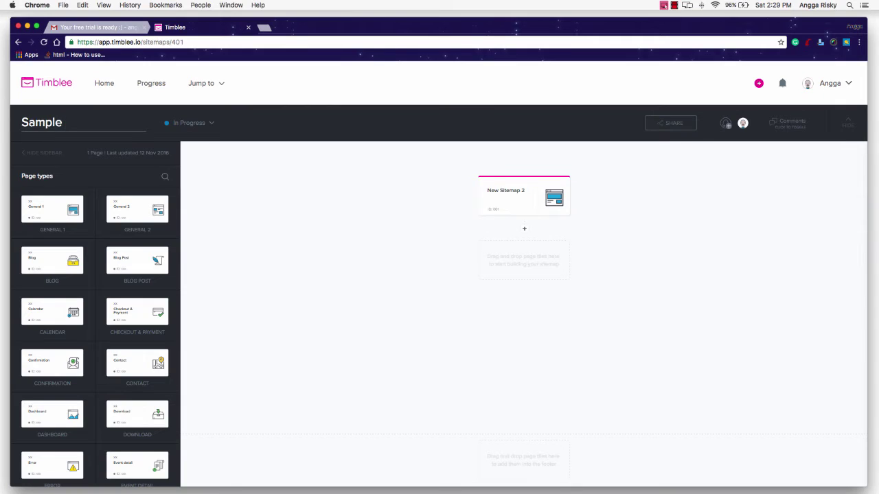
text( App Angga)
key(Return)
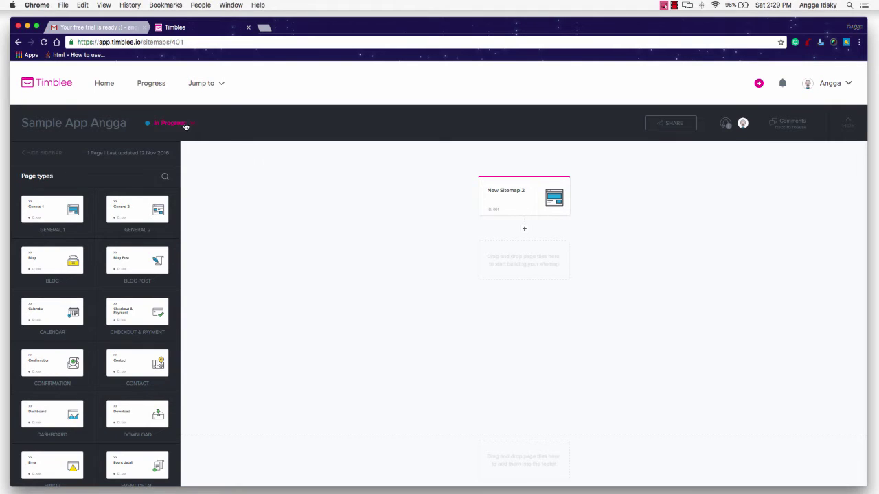
Open the Sample App sitemap, then bring up the sitemap list to switch sitemaps
mouse_move(182, 123)
mouse_move(216, 83)
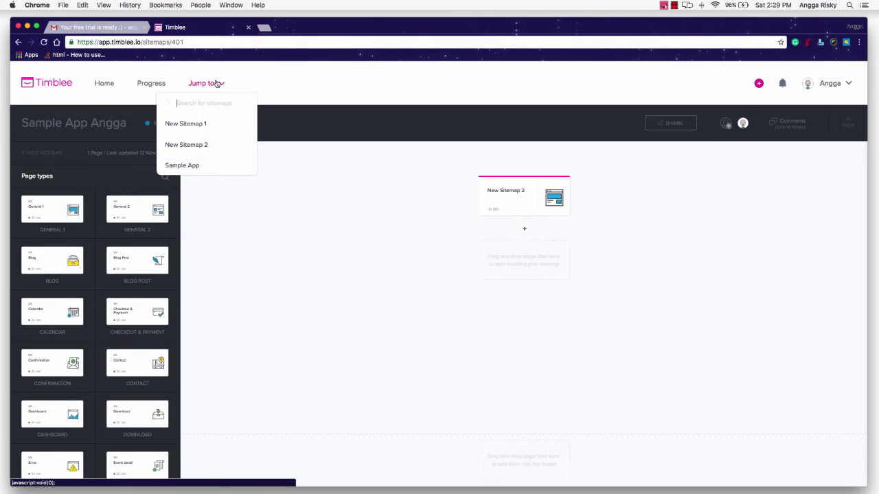
click(184, 166)
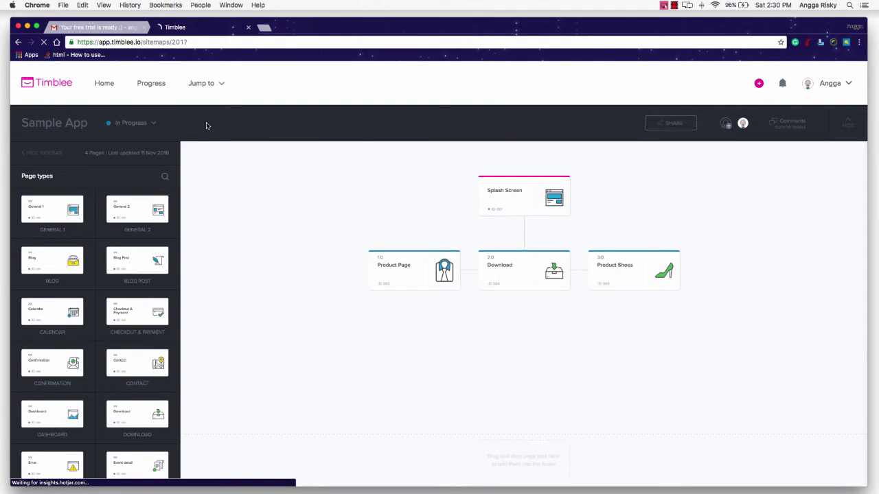
mouse_move(497, 191)
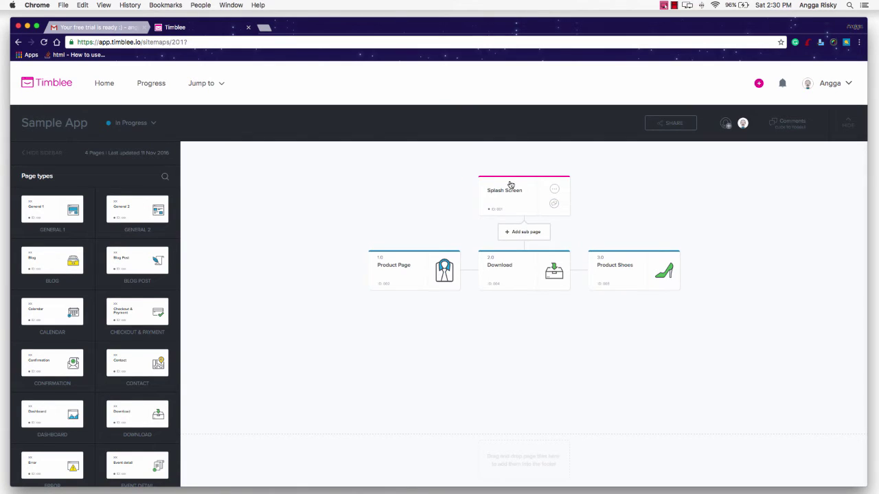
mouse_move(518, 273)
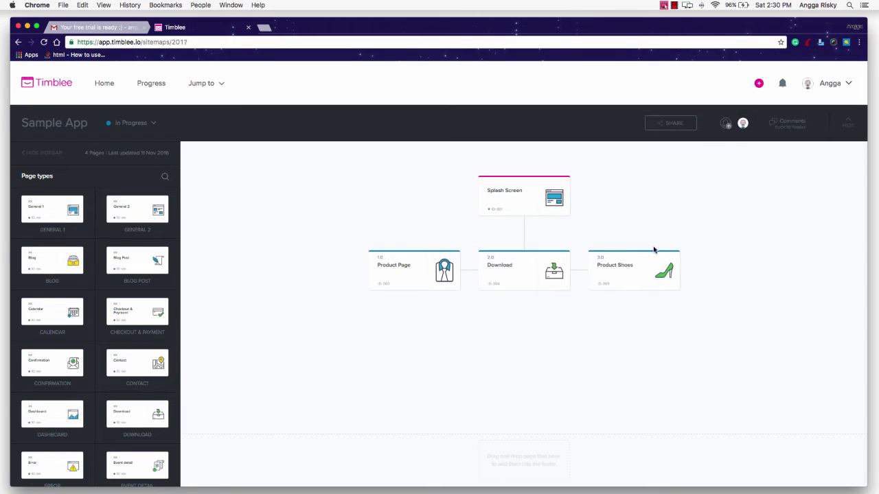
mouse_move(422, 264)
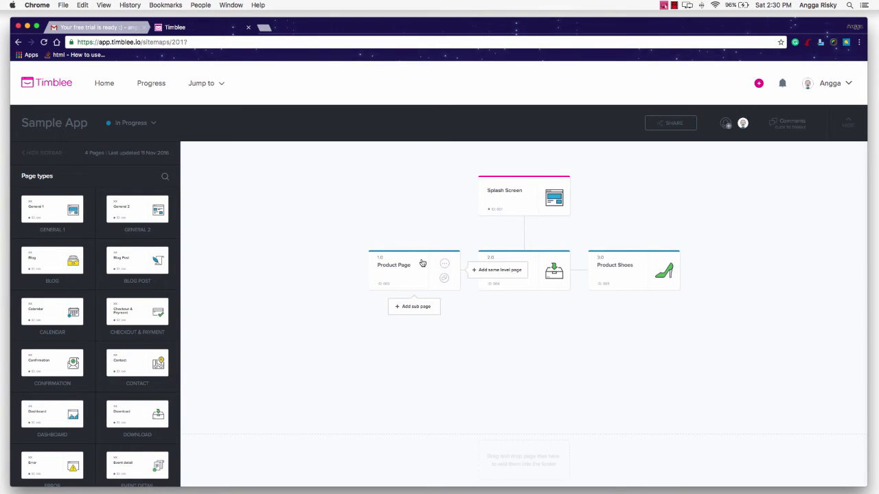
click(221, 86)
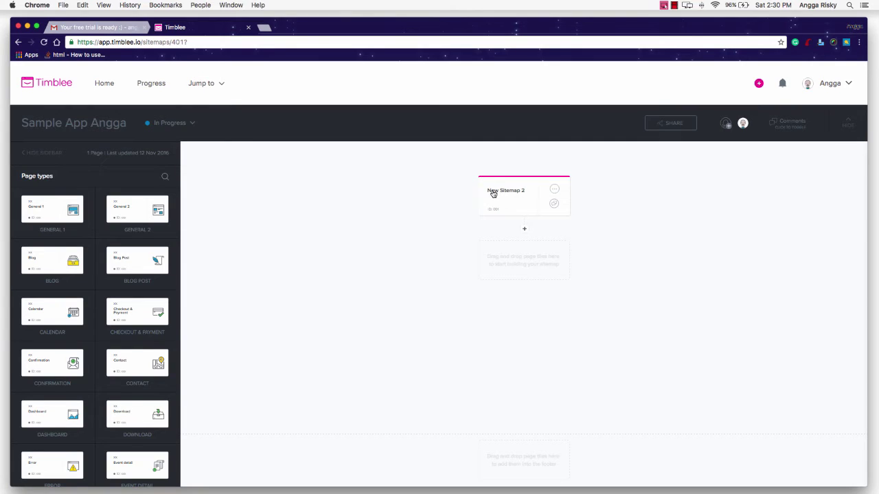
Rename the top page card to Splash Screen
double_click(514, 192)
key(super+a)
text(Spla)
Add a Walkthrough page beneath Splash Screen
click(526, 231)
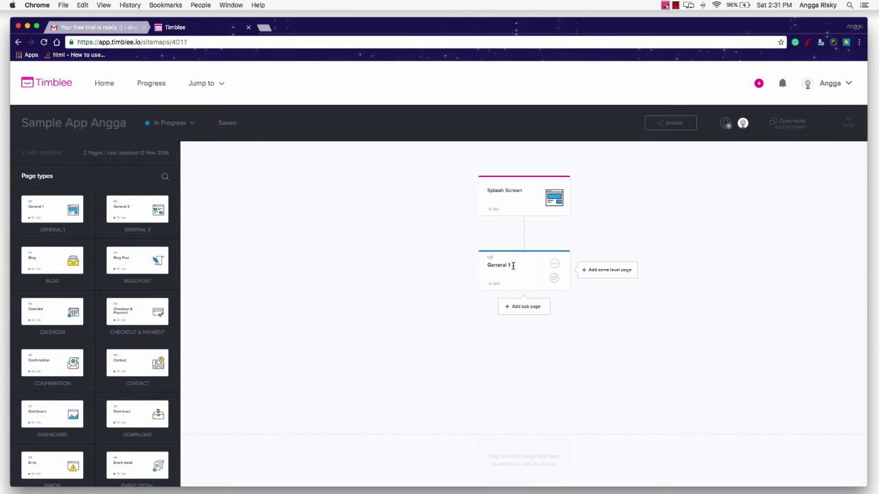
key(super+a)
text(W)
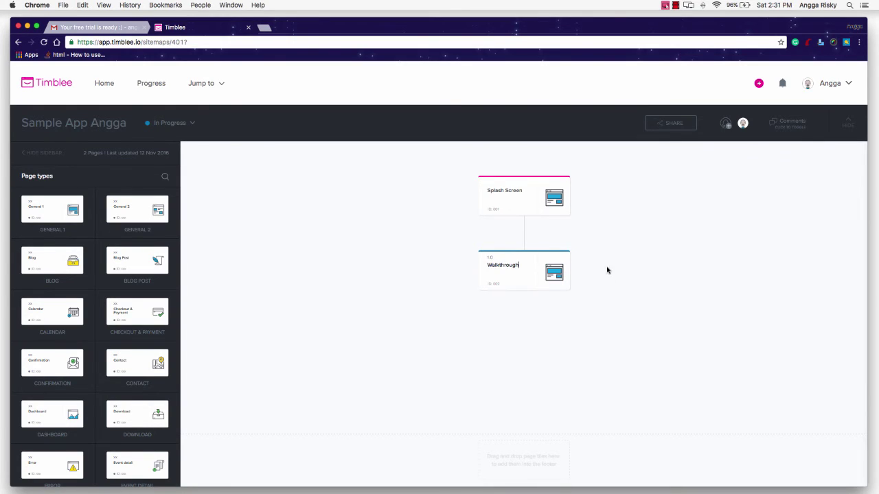
key(Return)
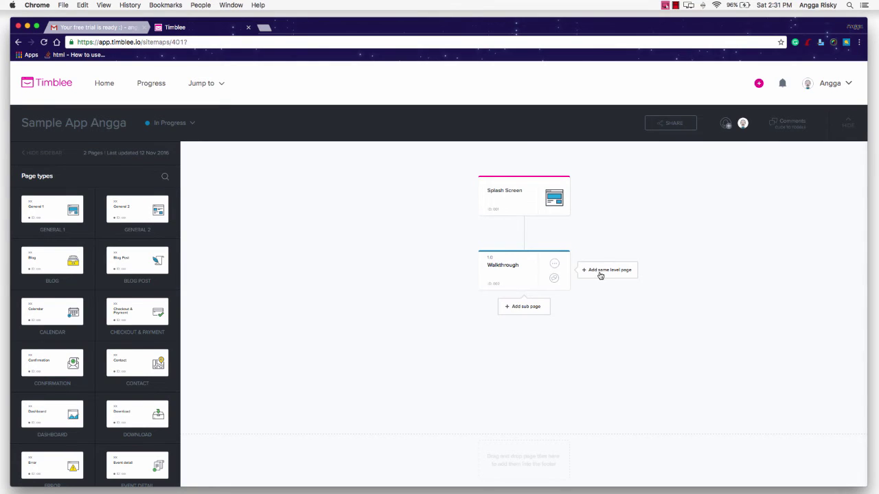
Add a Getting Started sub page under Walkthrough, plus one more sub page below it
click(514, 308)
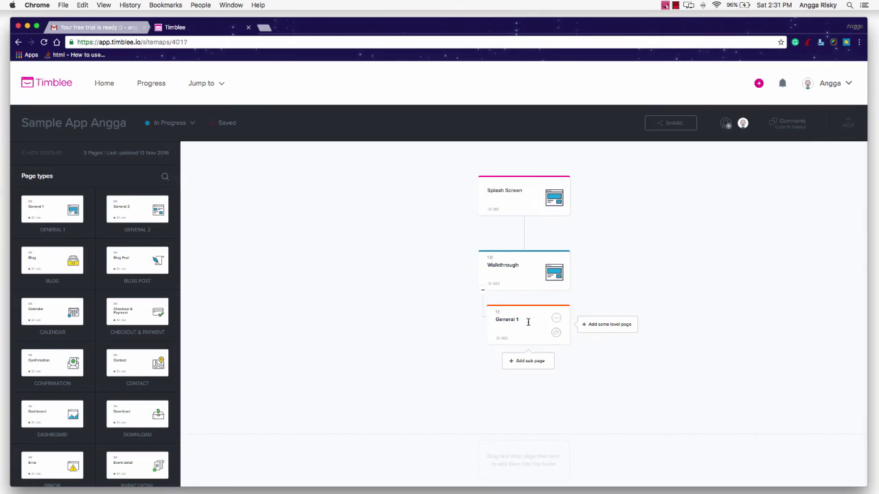
triple_click(527, 322)
text(Getting Started)
click(533, 362)
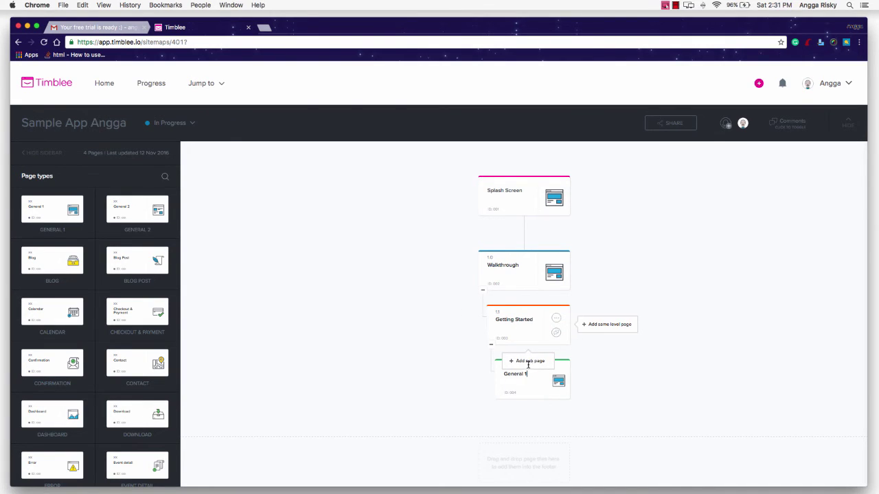
Delete the extra General 1 page
click(559, 374)
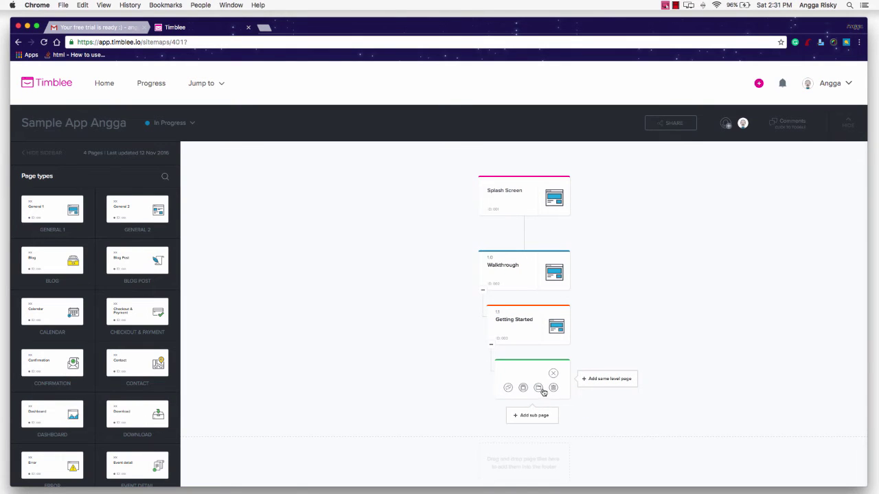
click(556, 392)
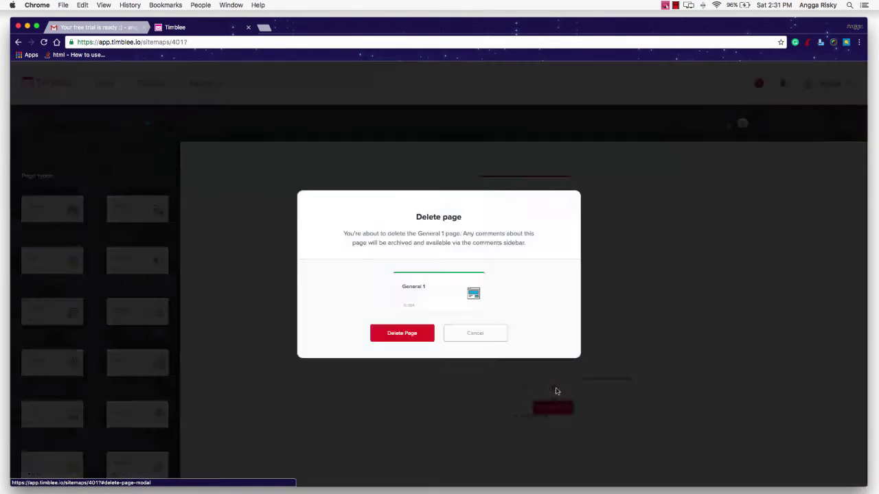
click(402, 333)
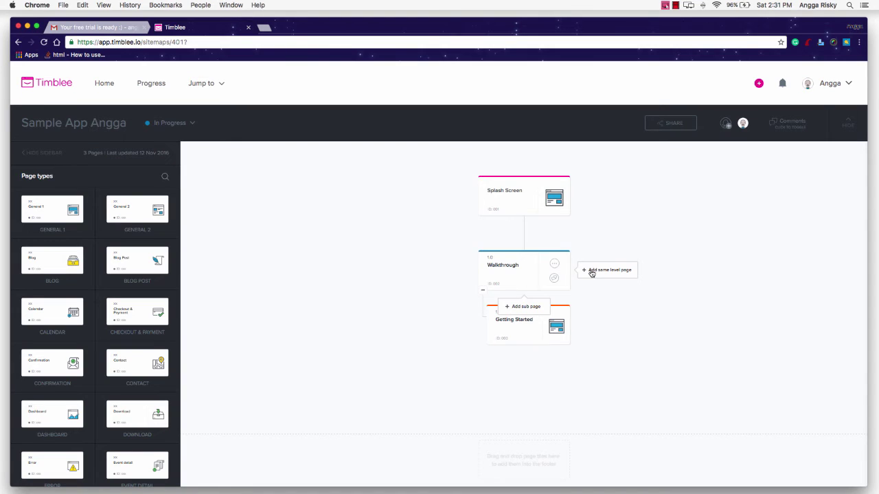
Add a Register/Login page at the same level as Walkthrough
click(591, 271)
double_click(560, 268)
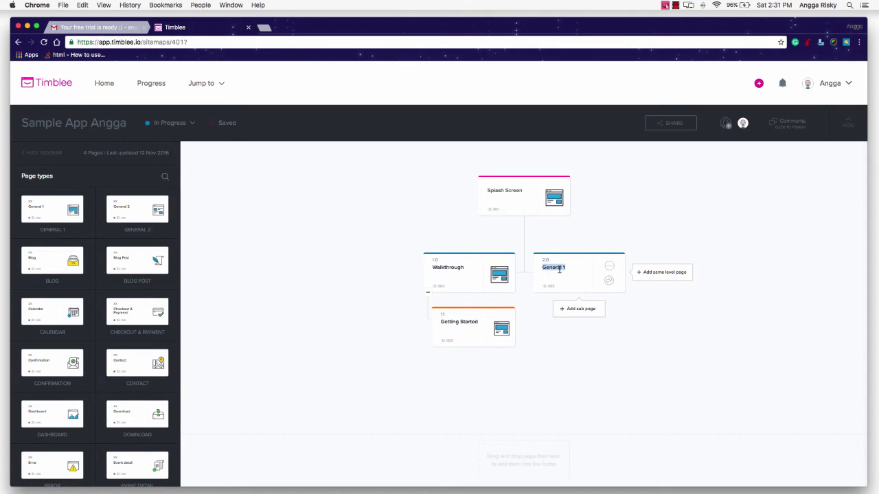
text(Register/Login)
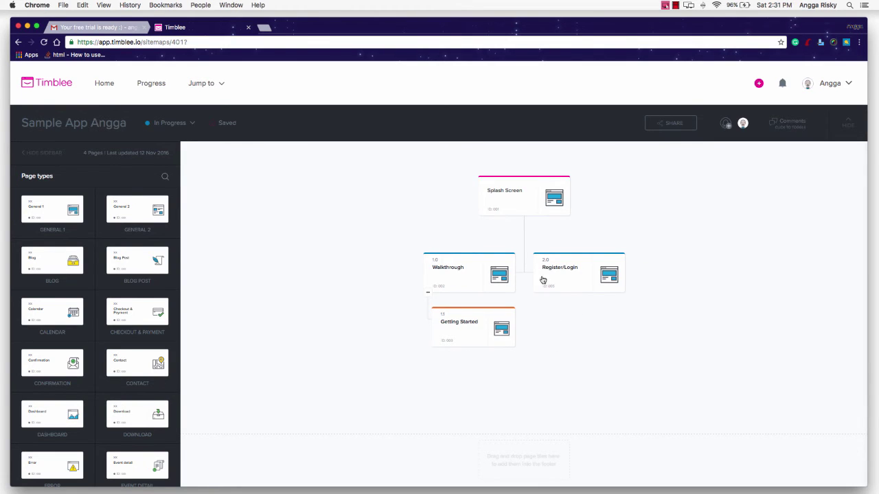
Add a Getting Started sub page under Register/Login
mouse_move(602, 270)
click(500, 321)
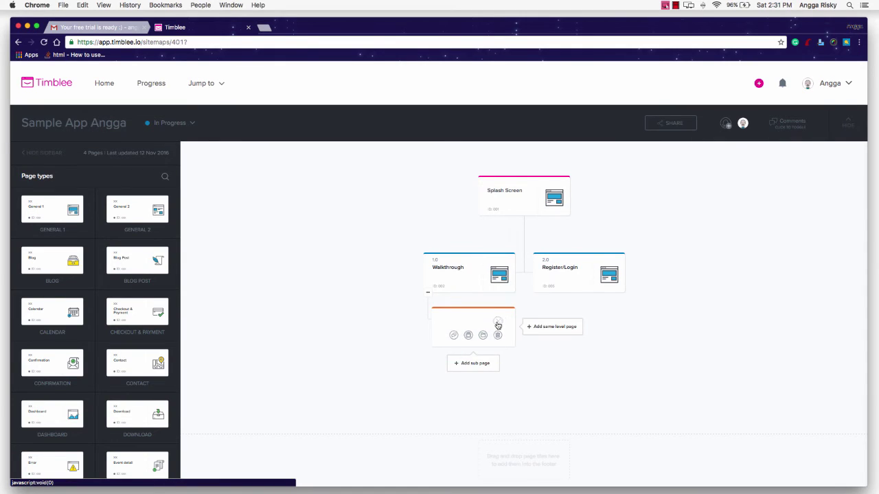
mouse_move(591, 286)
click(575, 308)
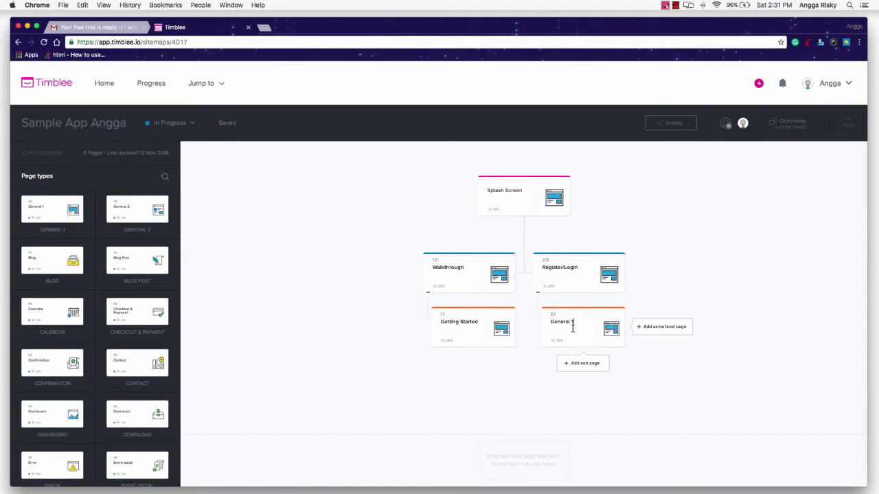
double_click(572, 323)
text(Getting Started)
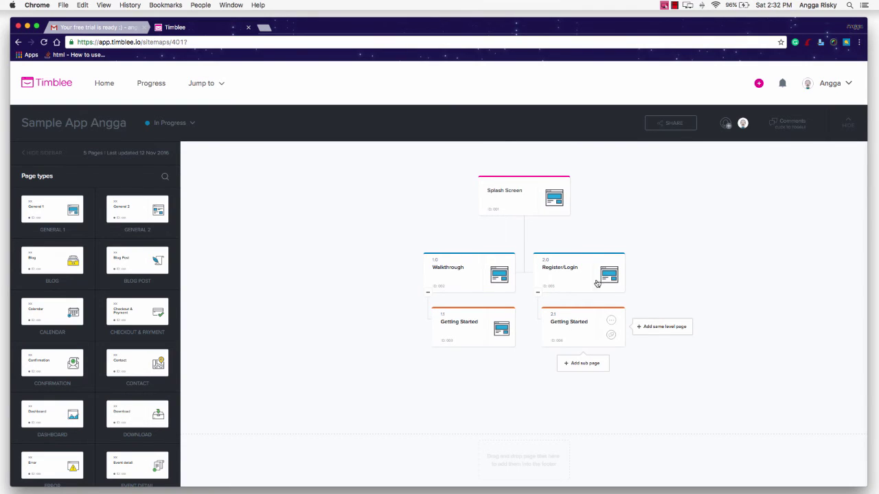
mouse_move(543, 206)
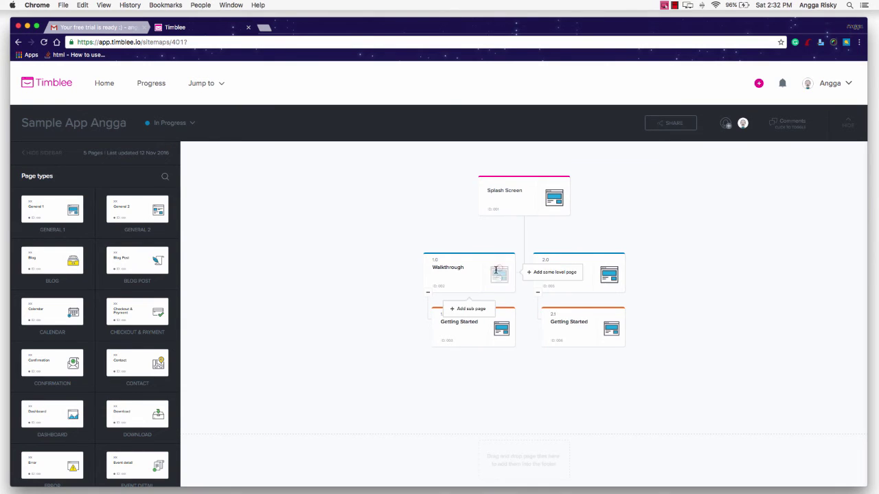
mouse_move(463, 330)
mouse_move(502, 192)
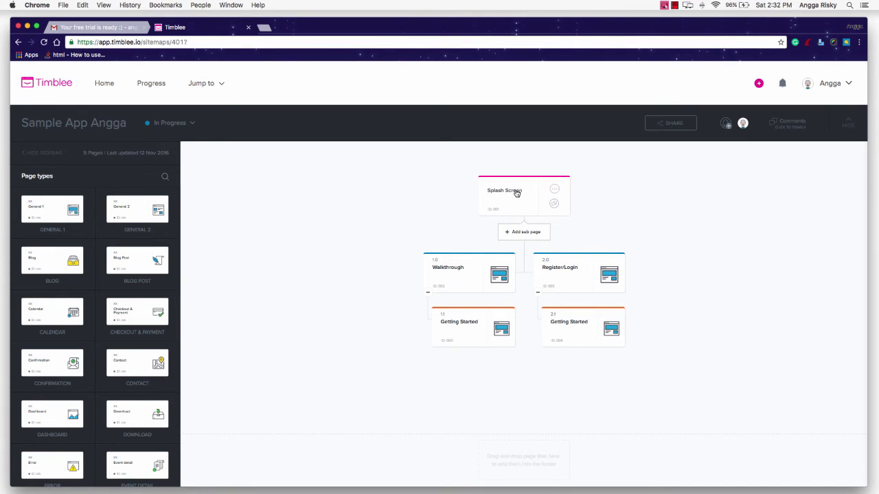
mouse_move(567, 272)
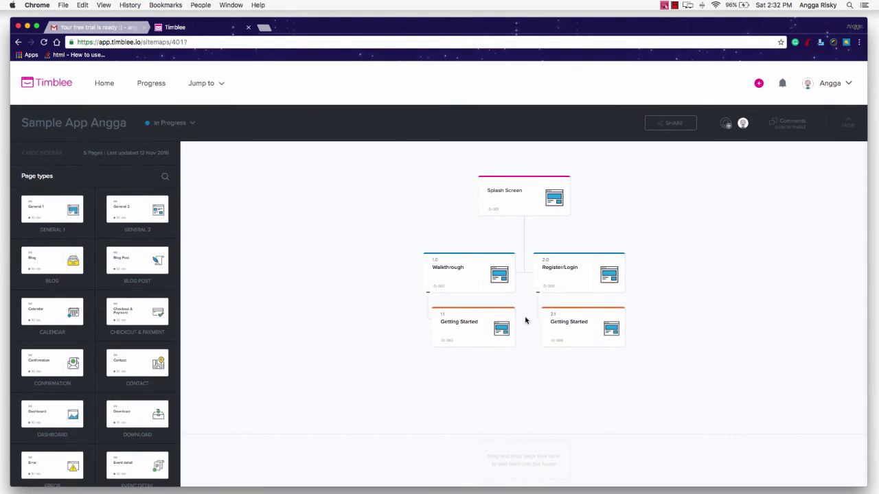
mouse_move(472, 362)
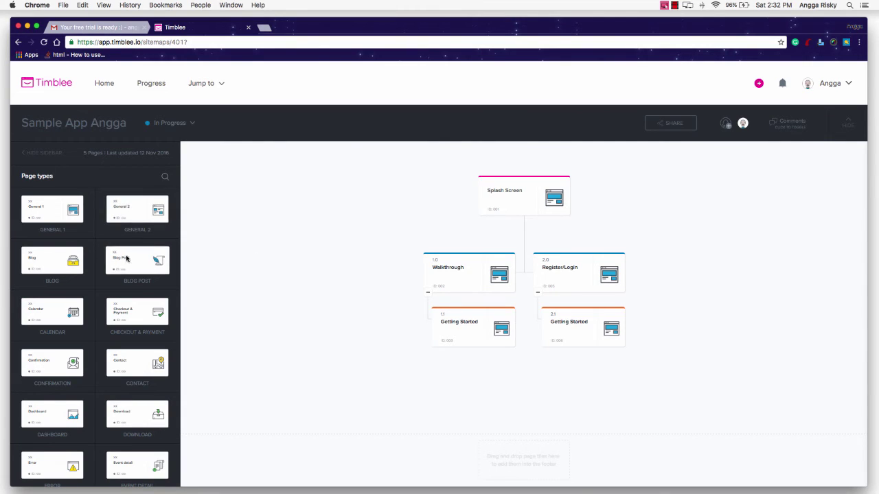
Search page types for 'pro' and place Product: Electronics under Register/Login as page 2.2
click(152, 175)
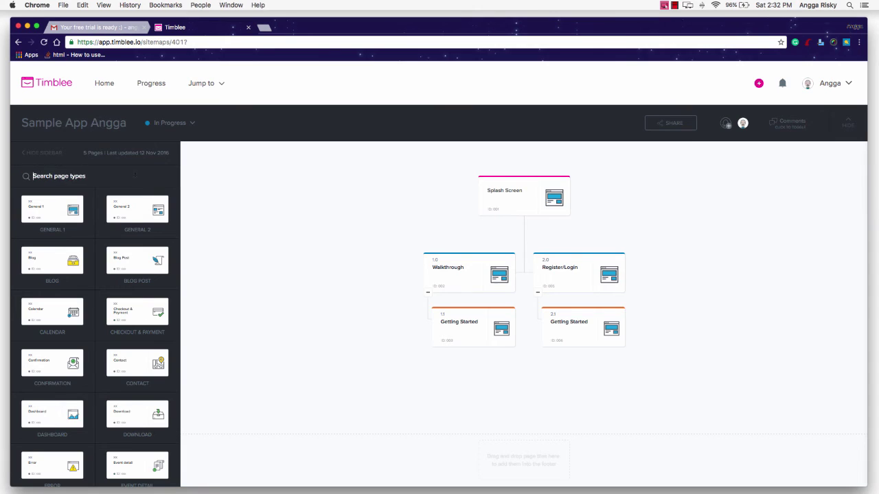
text(pro)
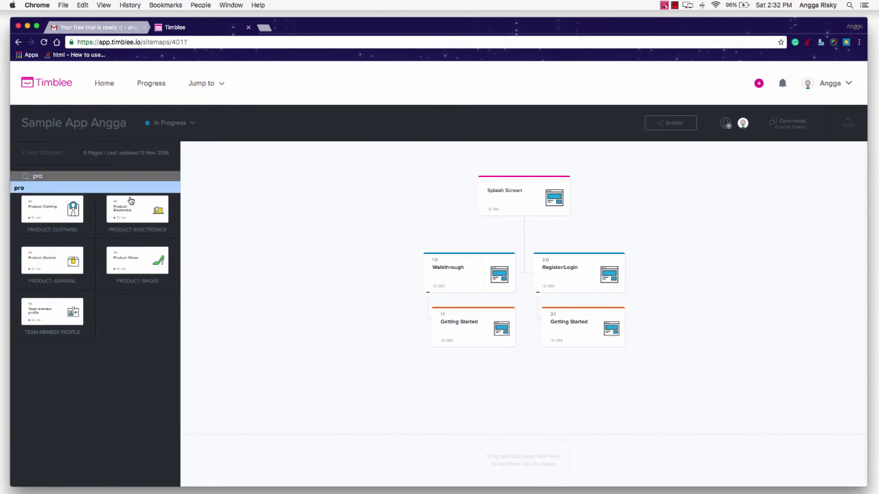
drag(124, 208, 466, 365)
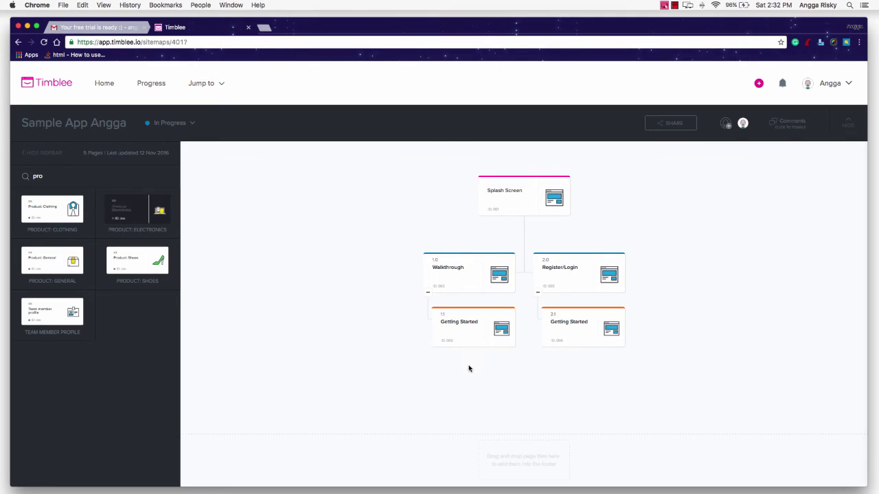
drag(137, 210, 567, 358)
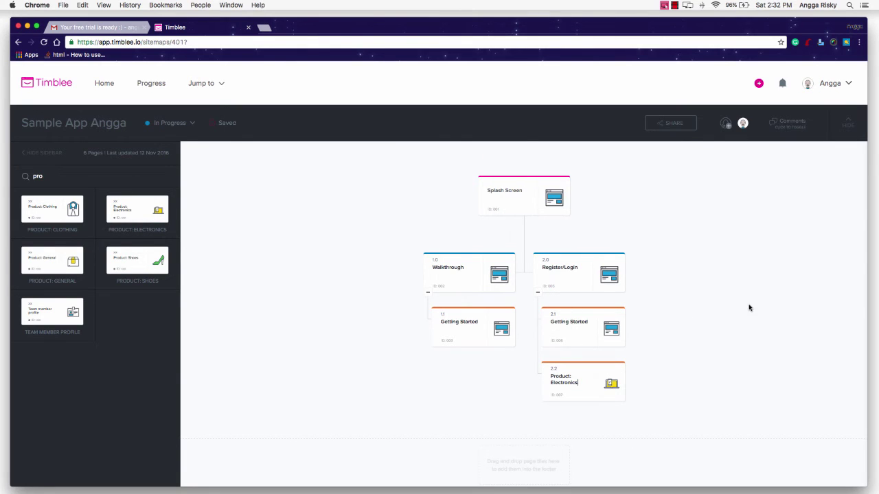
Rename the Product: Electronics page (2.2) to Home Screen
mouse_move(508, 335)
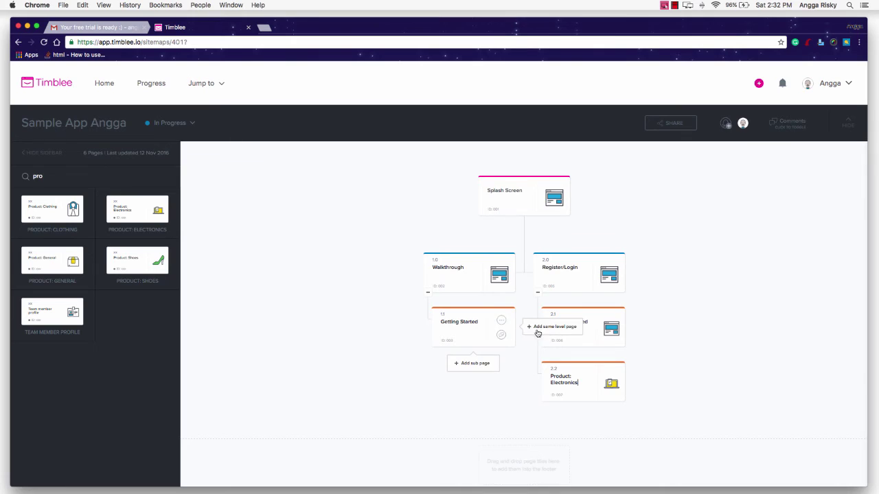
mouse_move(596, 382)
drag(581, 387, 576, 386)
double_click(570, 385)
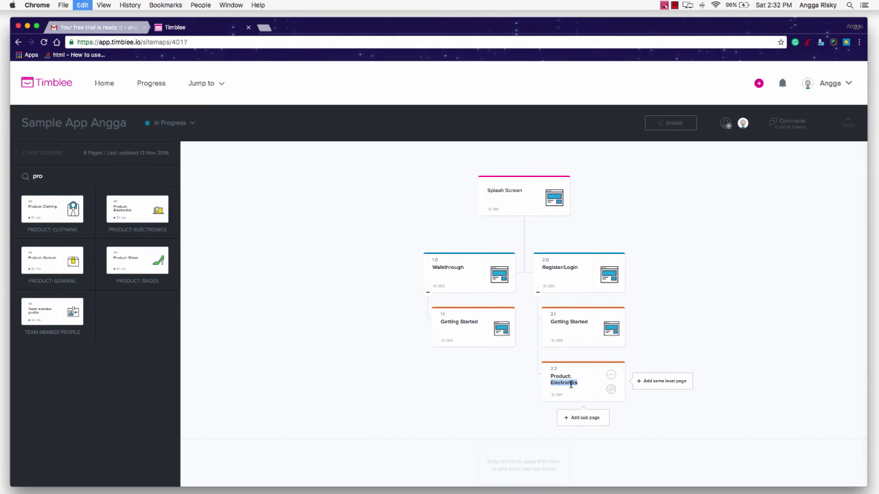
key(super+a)
text(Ho)
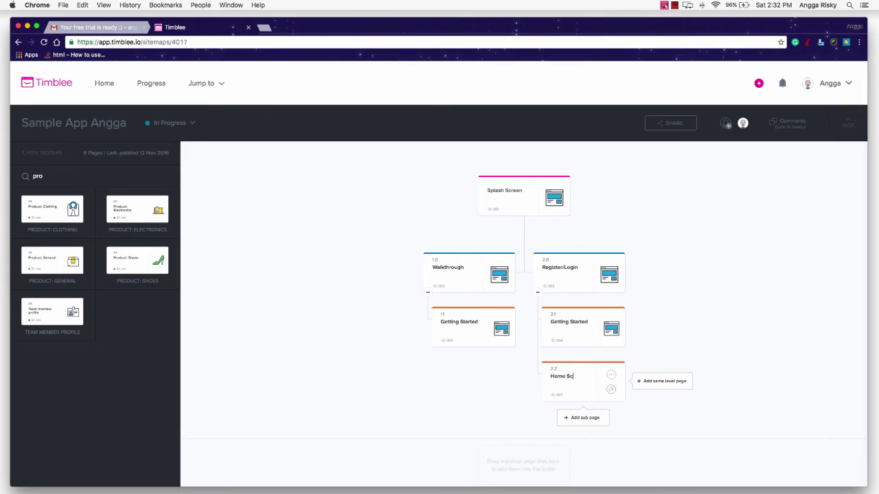
key(Return)
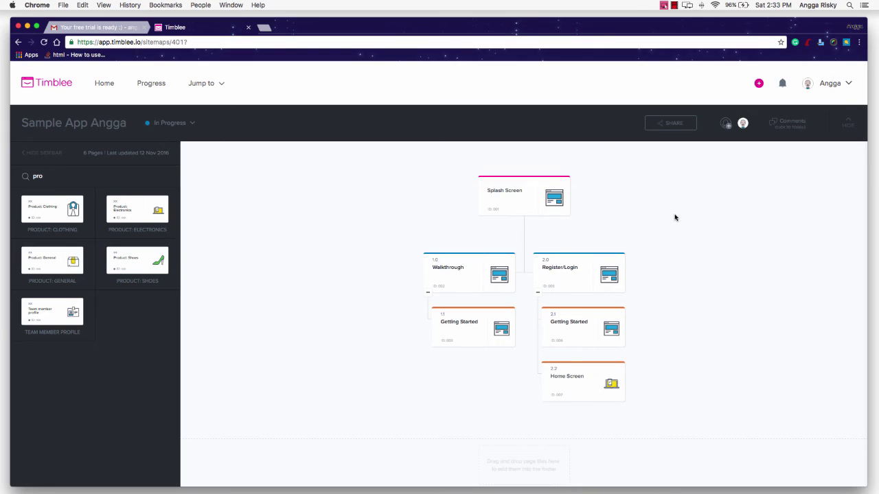
mouse_move(567, 201)
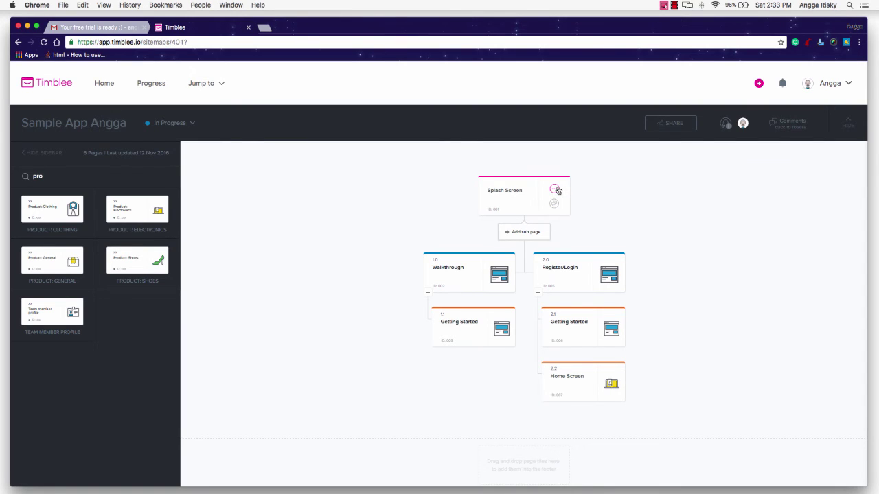
Comment 'Please make sure the splash screen is illustration' on Splash Screen, then reopen comments to verify it
click(554, 203)
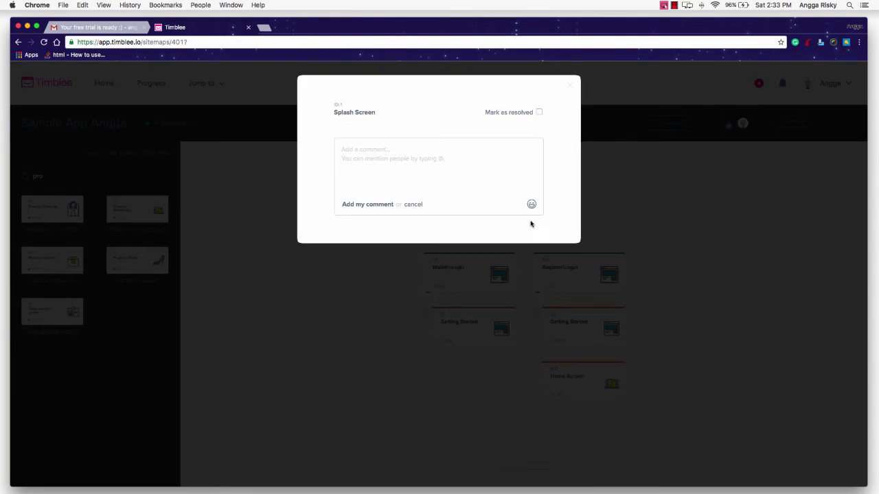
text(P)
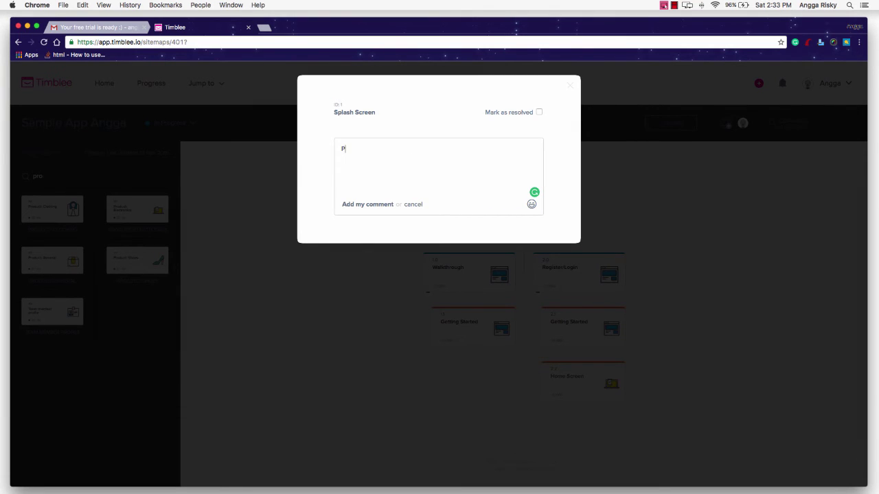
text(lease make sure the splash screen is illustration)
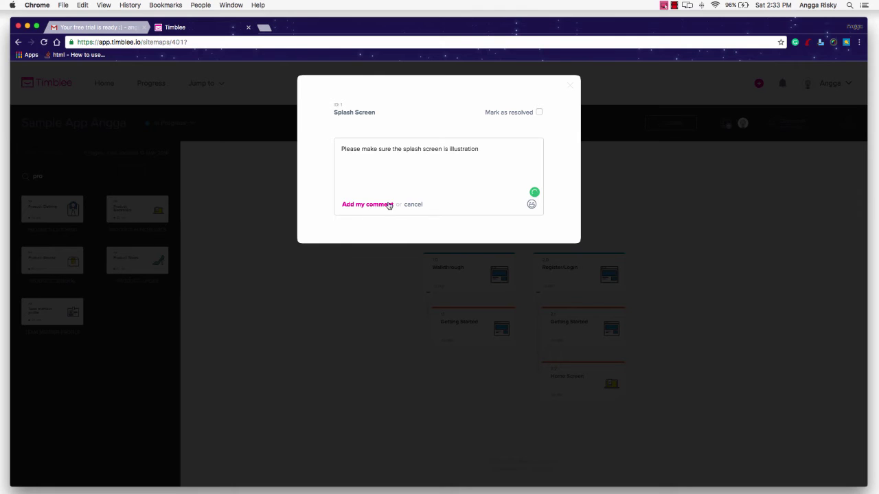
key(Return)
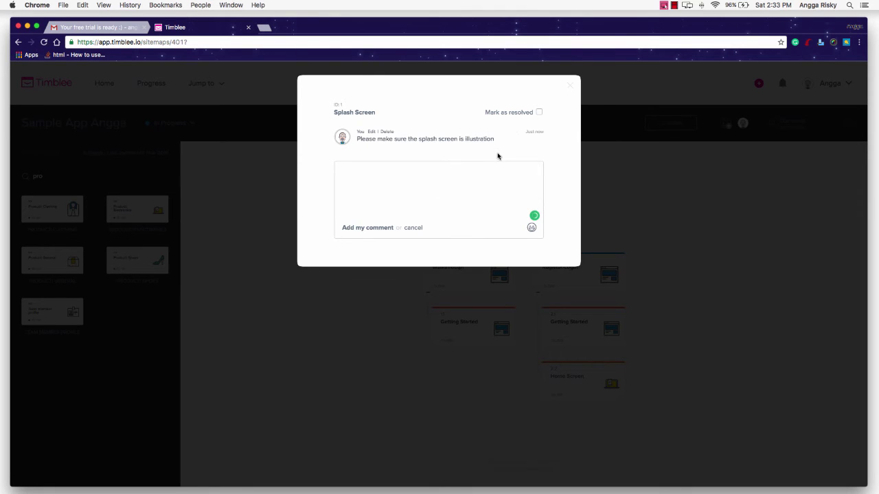
click(568, 86)
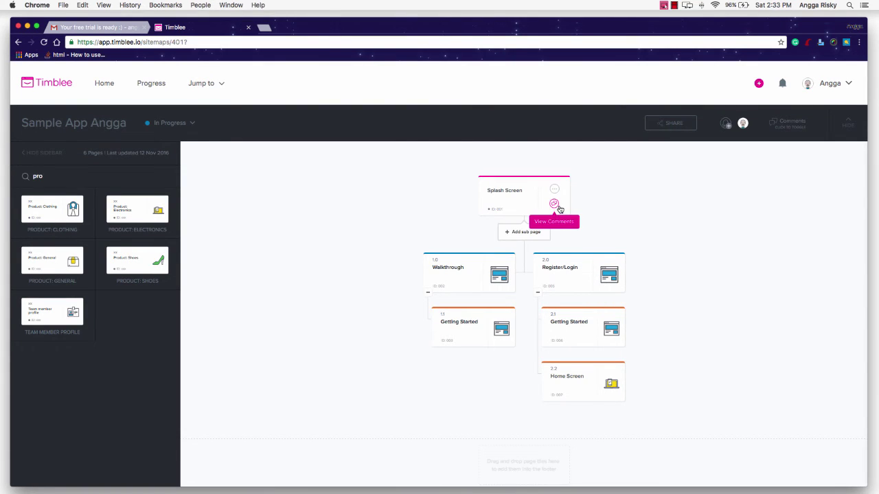
click(558, 206)
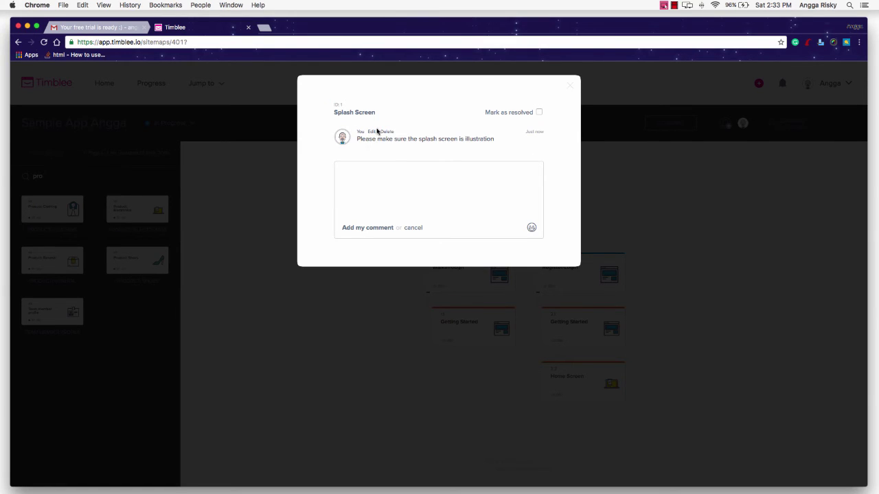
click(570, 87)
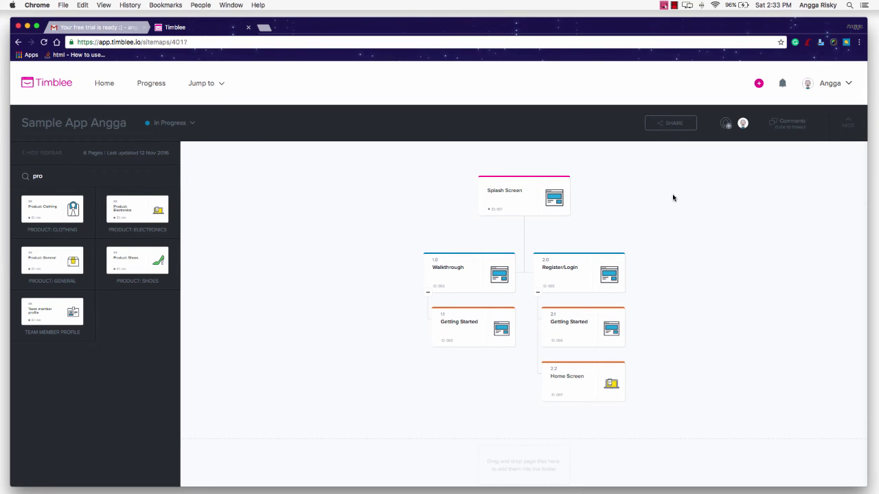
Invite a teammate by e-mail to the sitemap with a short help-request message
click(727, 129)
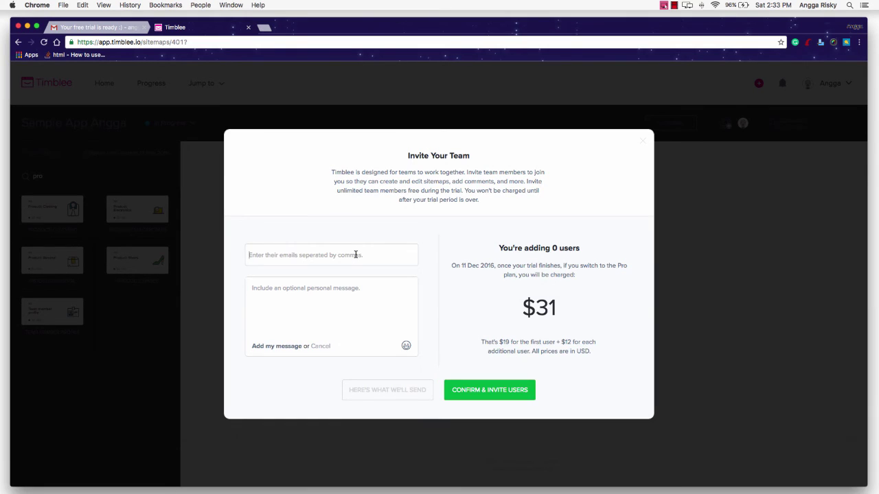
click(356, 255)
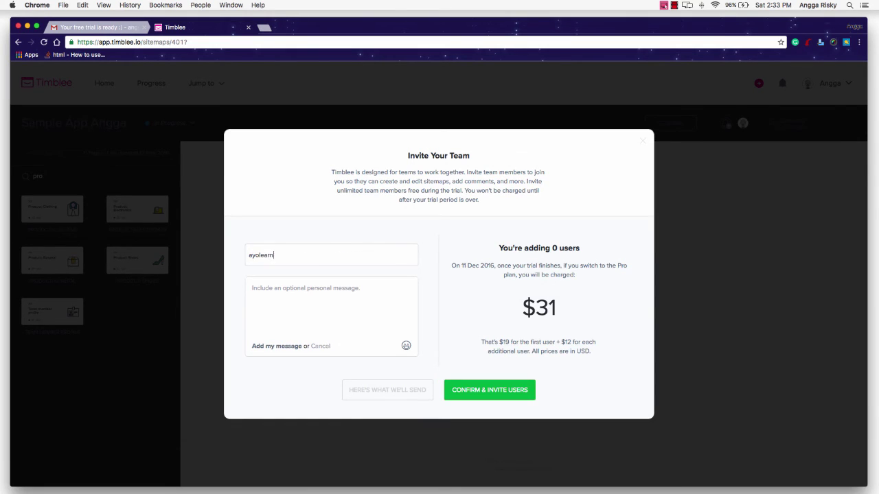
key(Return)
click(345, 307)
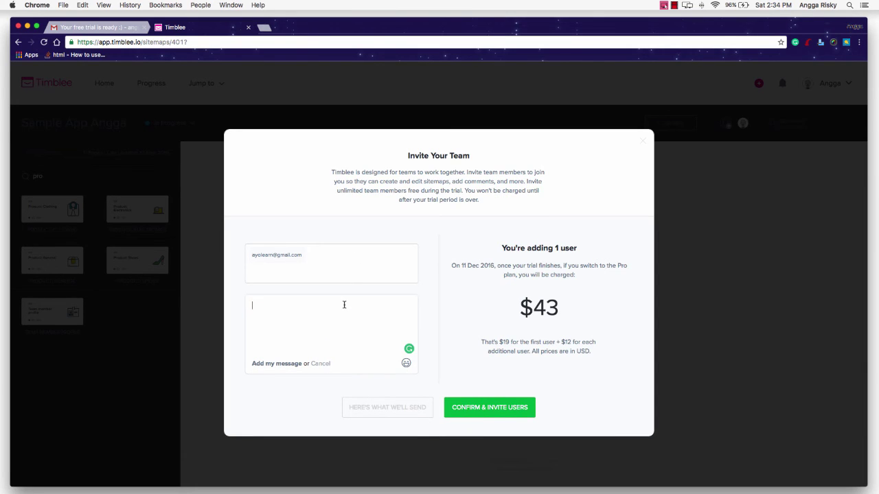
text(P)
text(g right now)
click(469, 414)
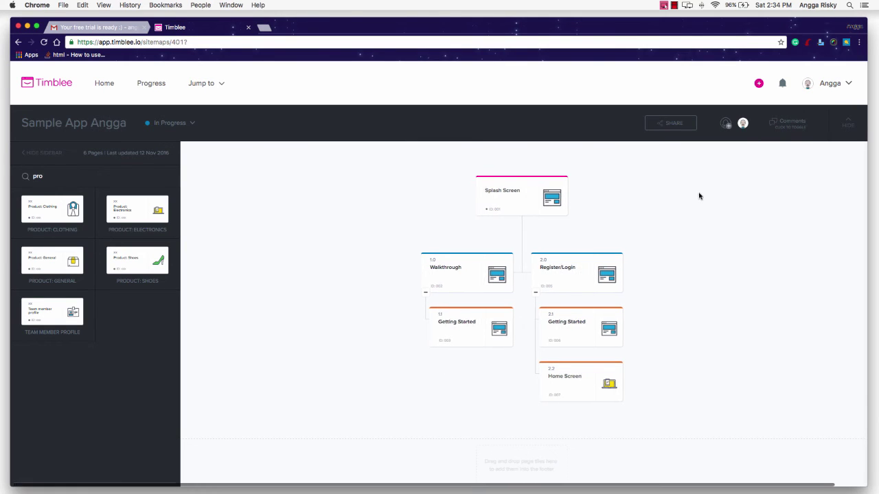
scroll(701, 196, right, 1)
scroll(701, 196, down, 1)
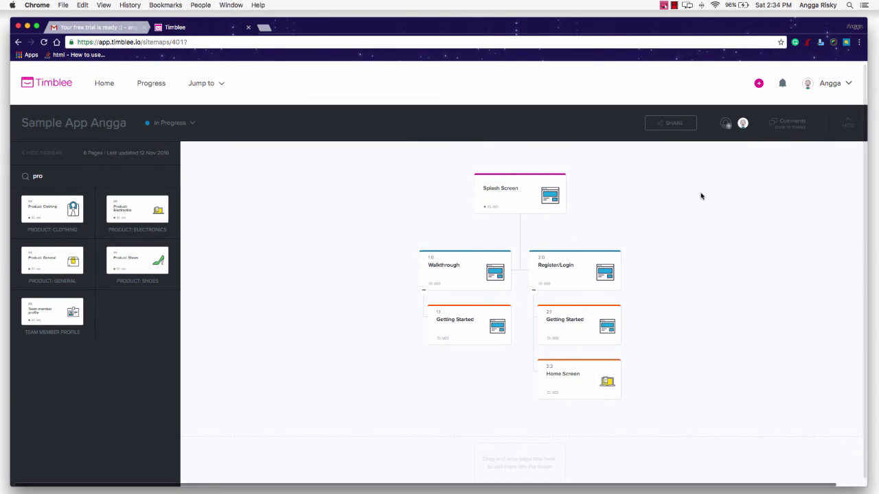
scroll(701, 196, right, 1)
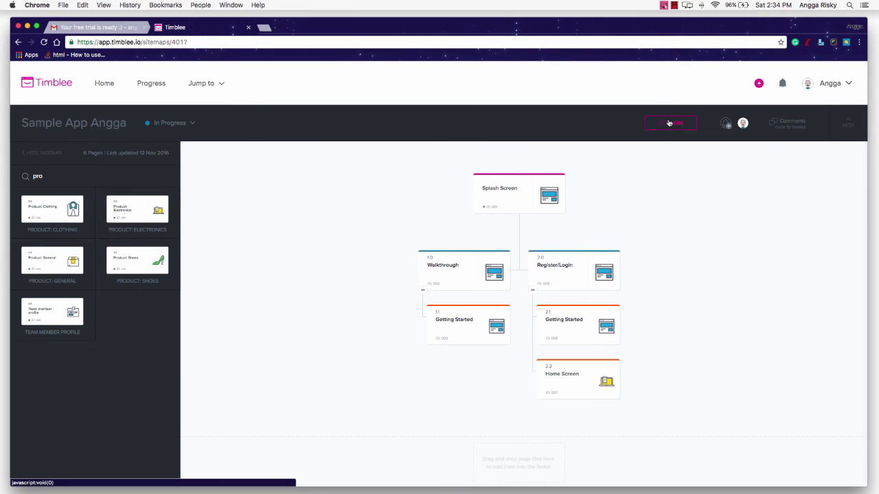
Copy the sitemap's public URL share link after viewing the Email option, then close the dialog
click(669, 122)
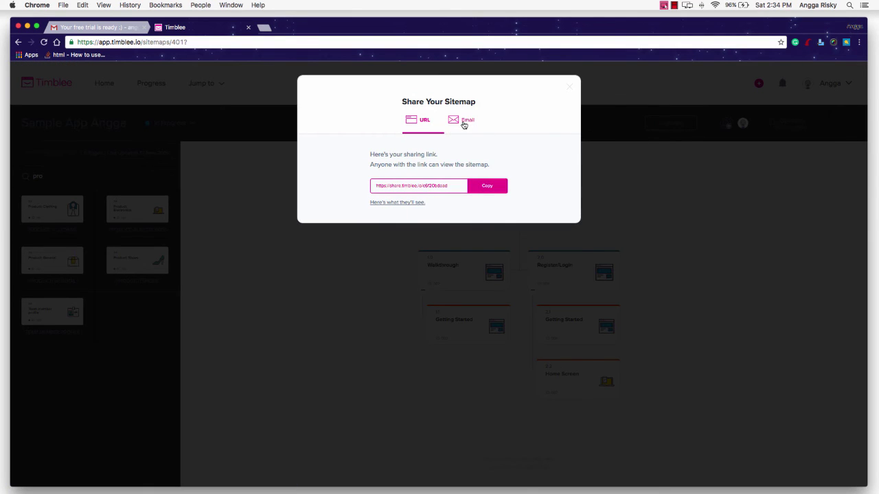
click(464, 121)
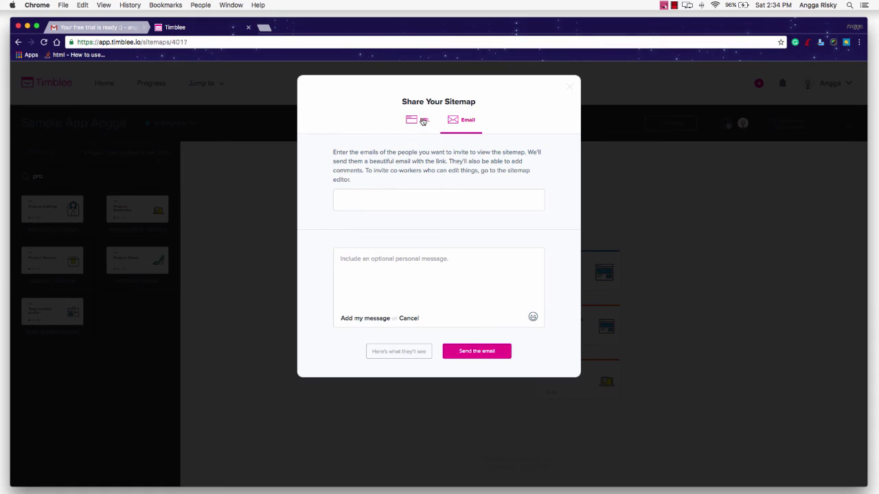
click(420, 121)
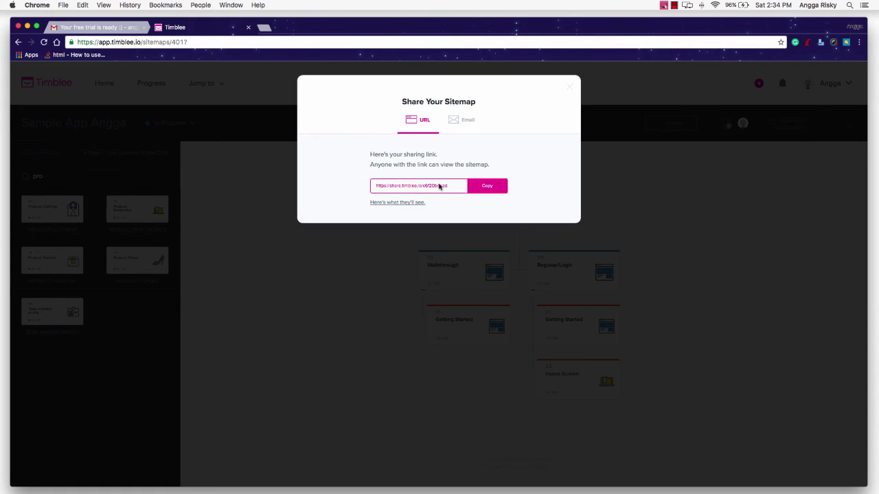
click(493, 188)
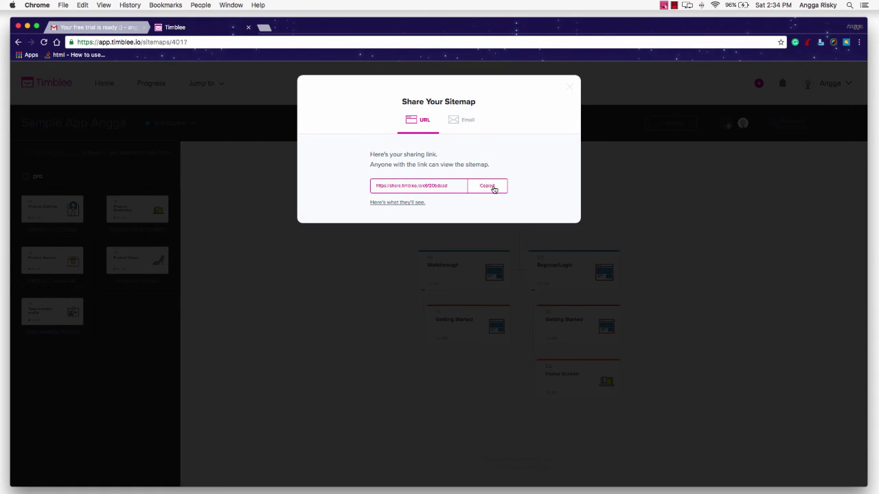
double_click(567, 89)
click(569, 86)
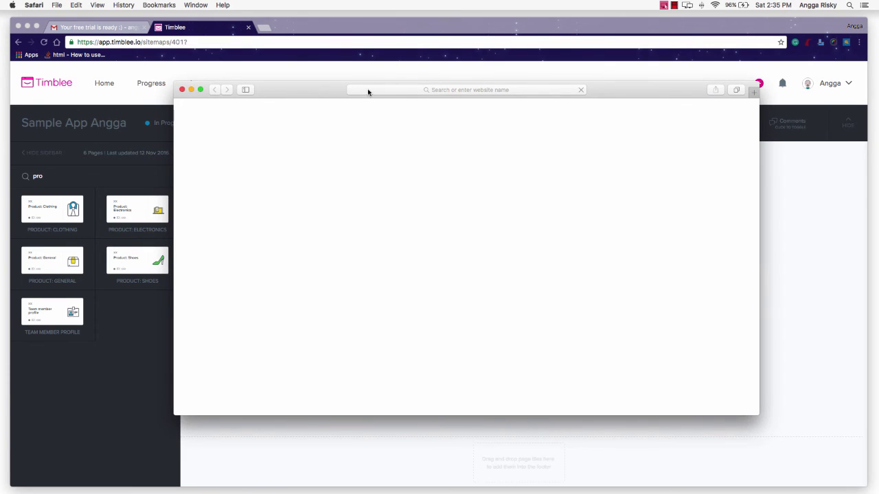
Paste the copied share link into Safari's address bar and load the shared sitemap
click(411, 90)
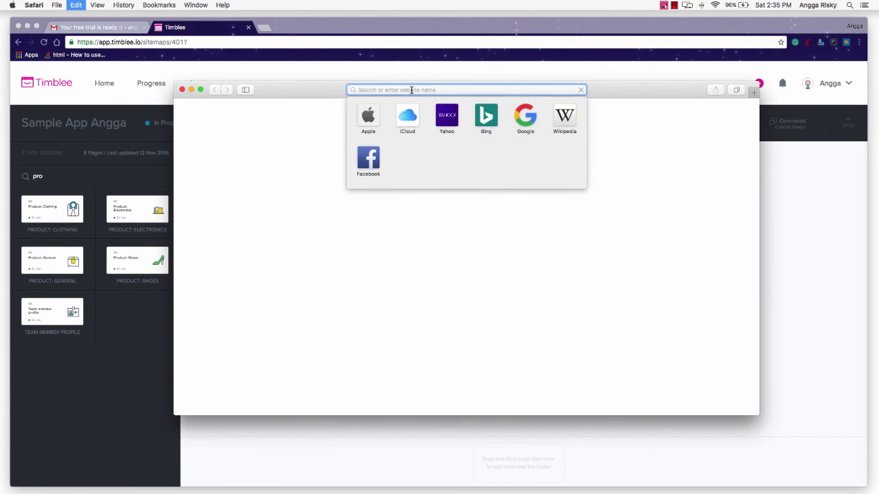
key(super+v)
key(Return)
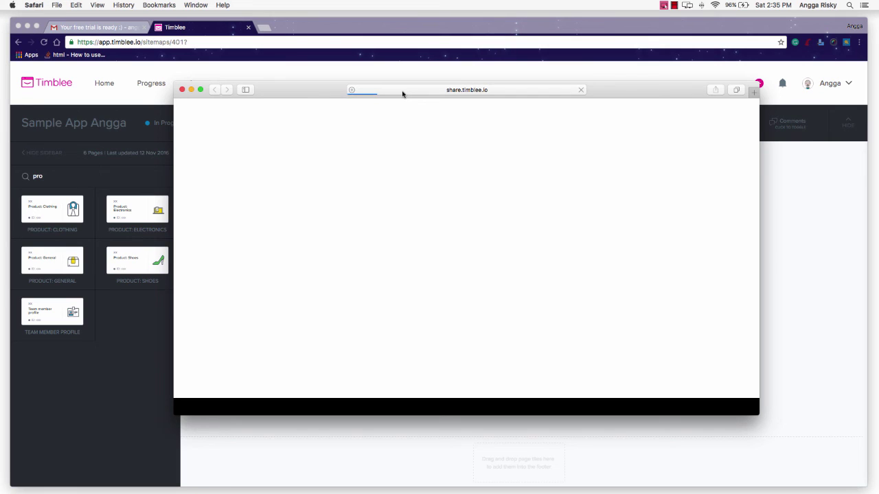
Move the Safari window toward the top left and enlarge it
drag(403, 94, 180, 41)
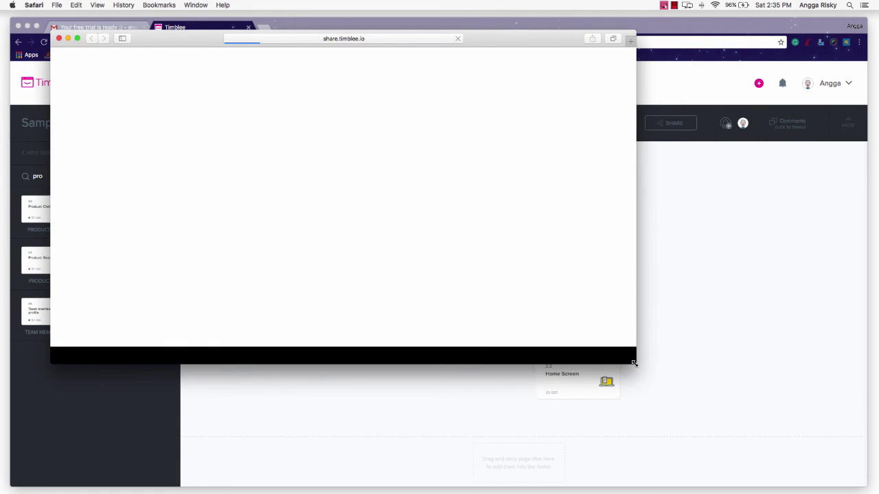
drag(634, 363, 777, 438)
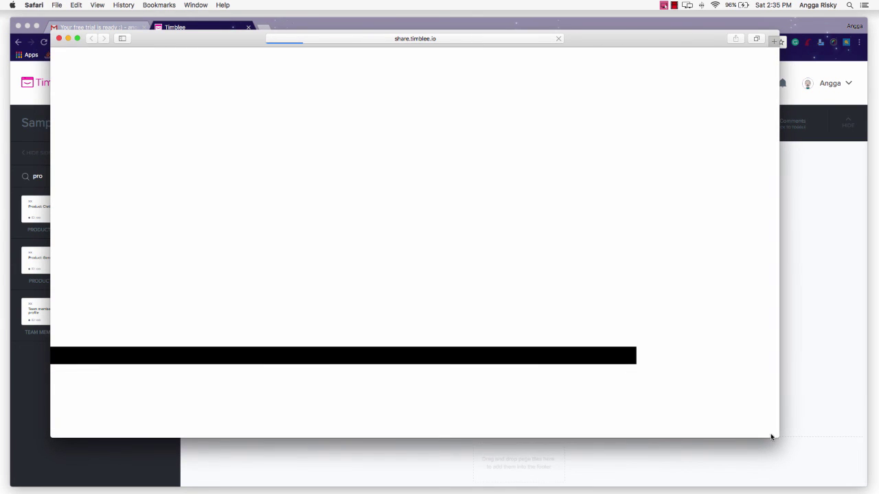
drag(601, 46, 614, 55)
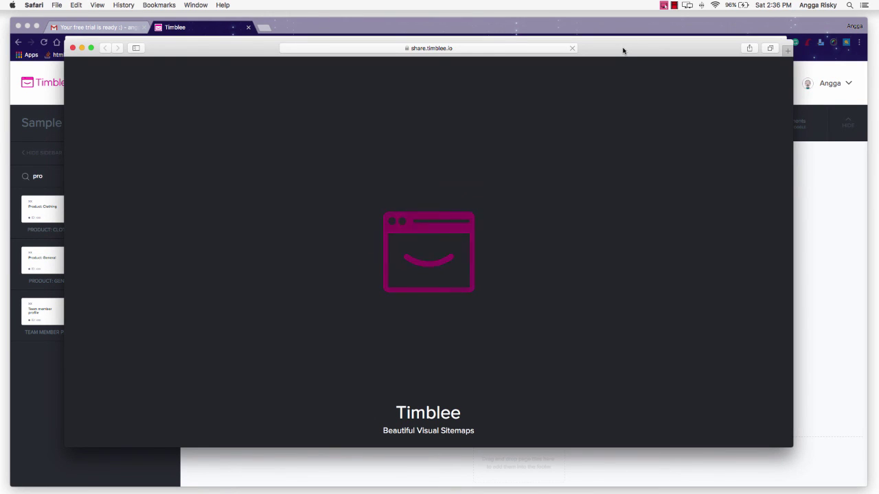
drag(623, 50, 632, 50)
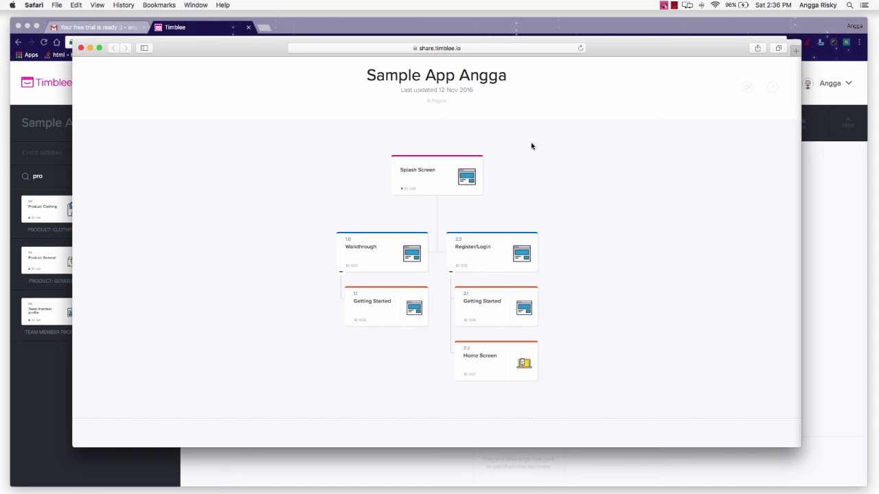
Try opening comments on Splash Screen, Register/Login and other shared pages, dismissing each name/e-mail prompt
click(486, 49)
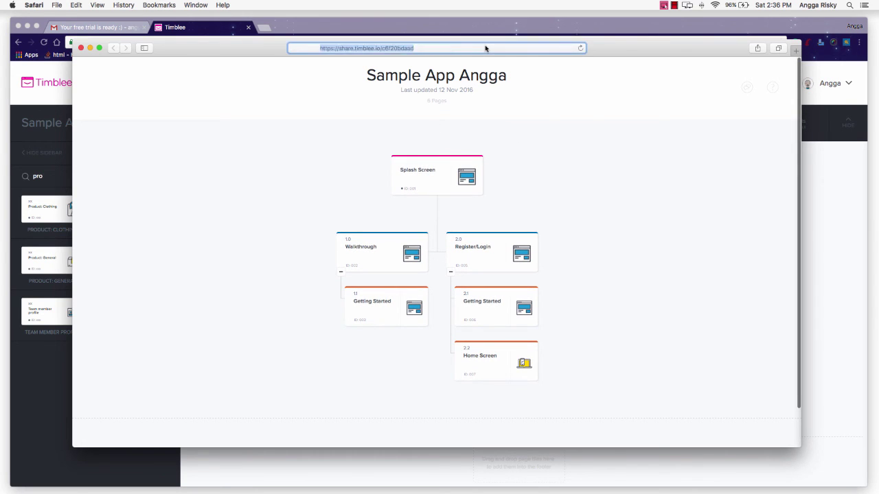
click(608, 103)
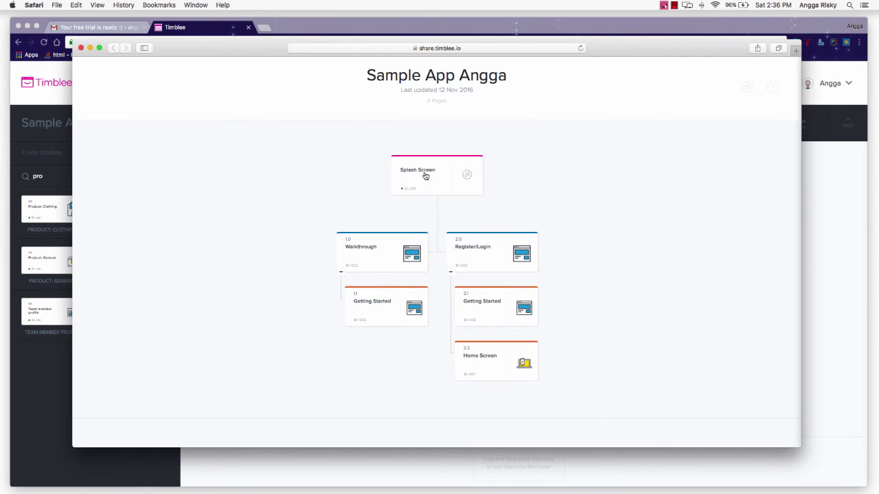
click(466, 174)
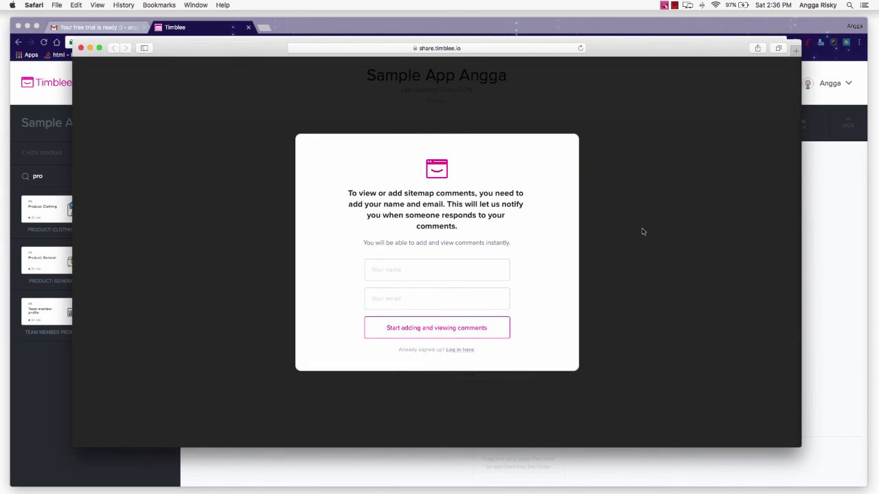
click(632, 229)
click(523, 253)
click(661, 218)
click(412, 254)
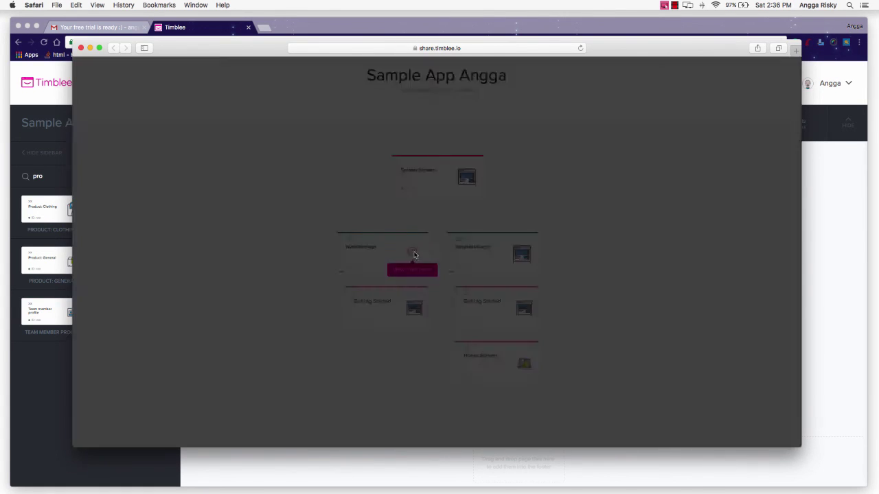
click(738, 247)
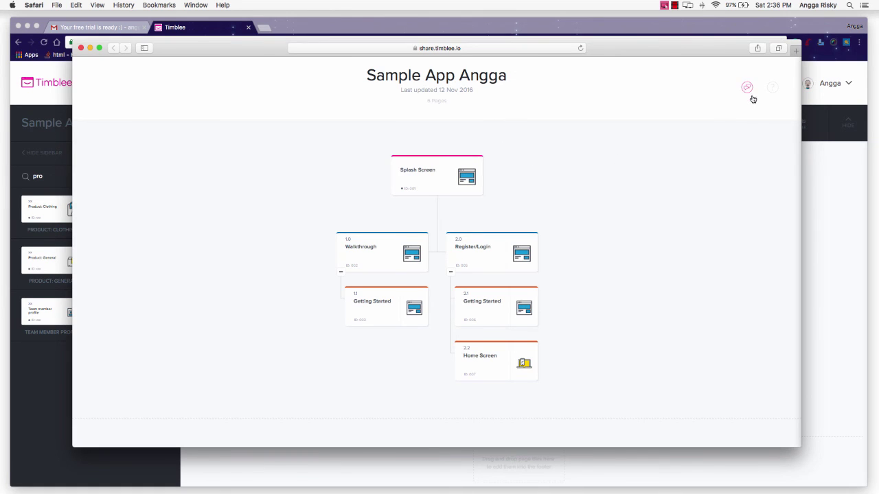
click(748, 88)
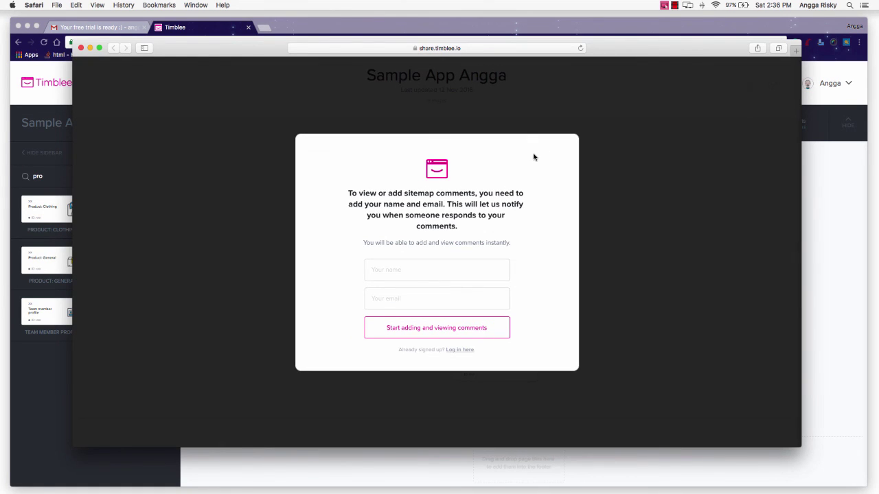
click(627, 181)
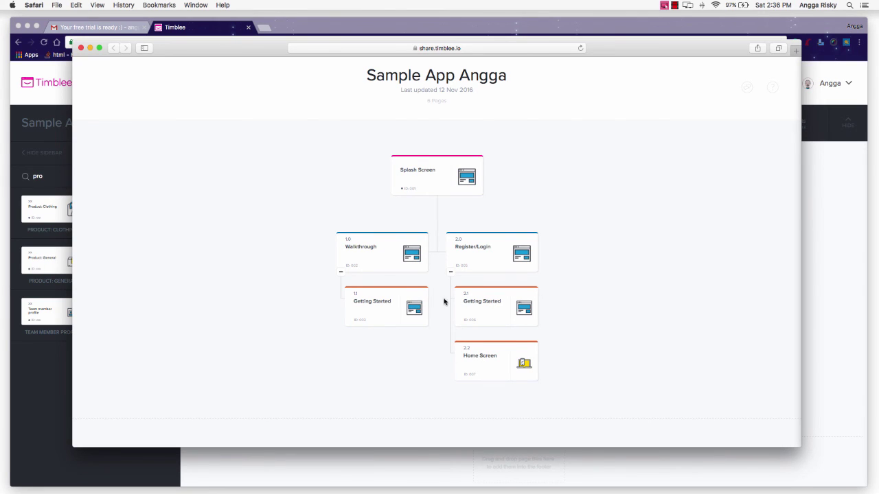
Check the full share link address, then bring the Chrome sitemap editor back to front
click(443, 48)
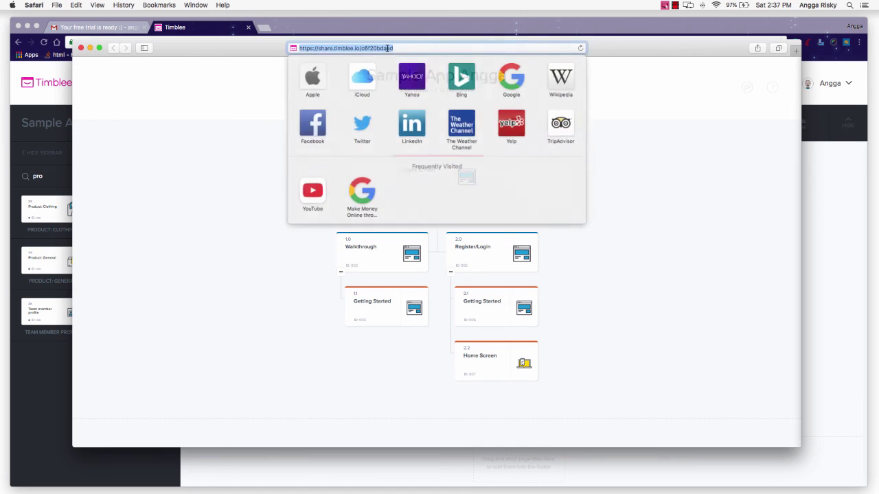
click(608, 112)
click(293, 26)
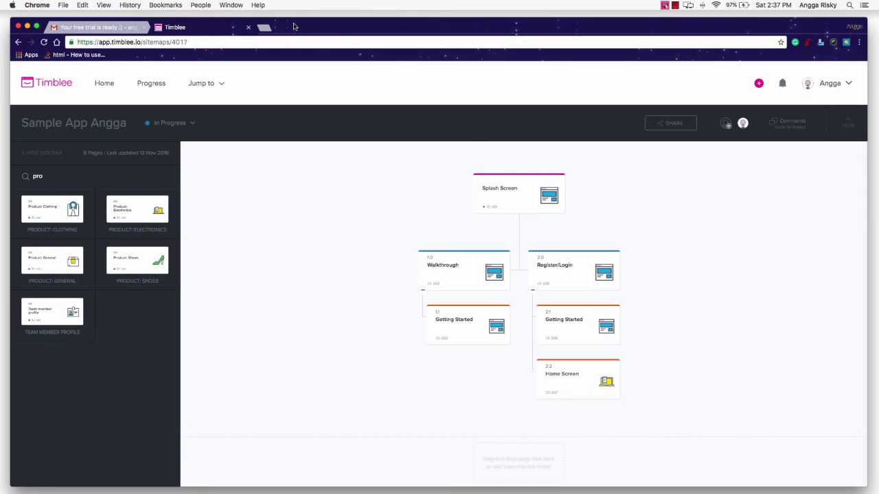